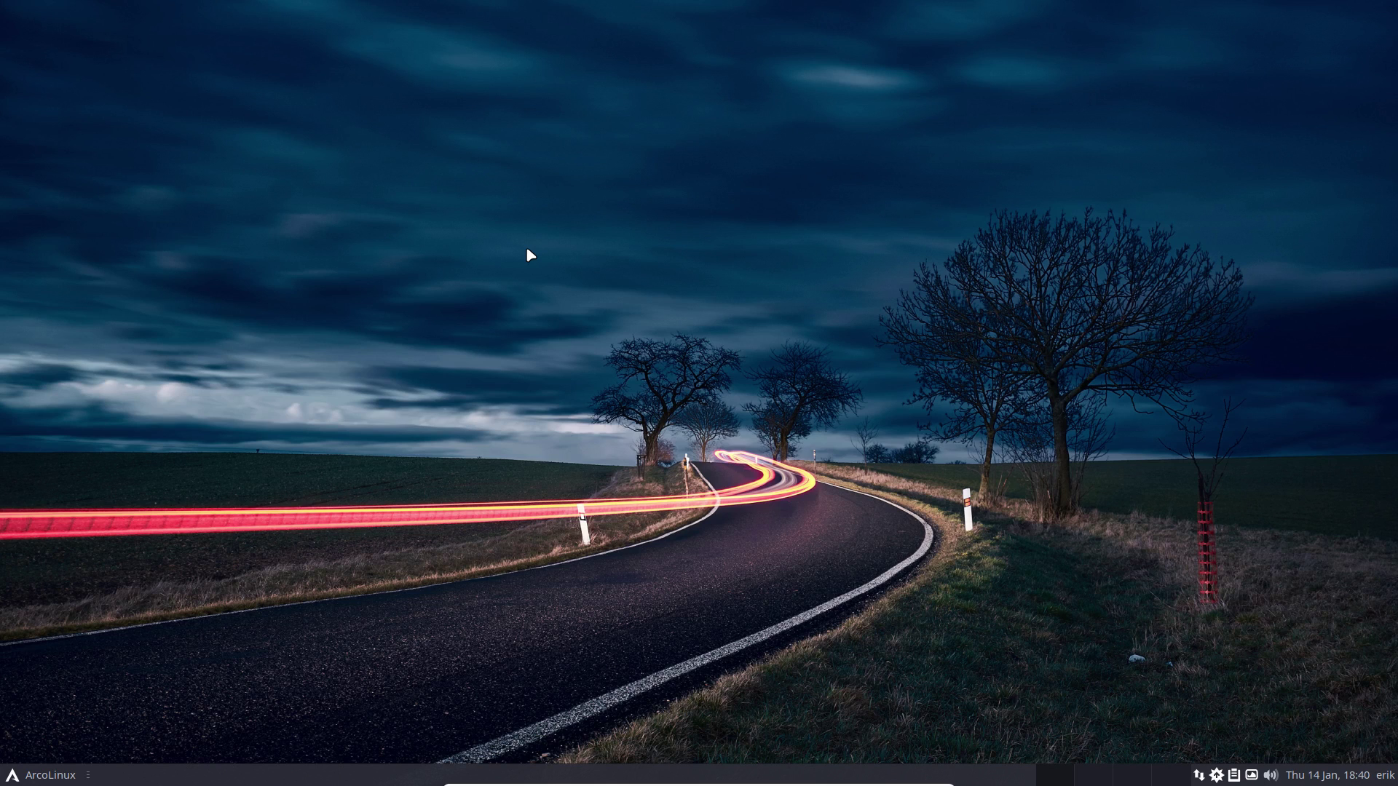
Step: Install the gcdemu 3.2.4-1 AUR package with 'yay gcdemu', accepting defaults and giving the sudo password
key("ctrl+alt+Return")
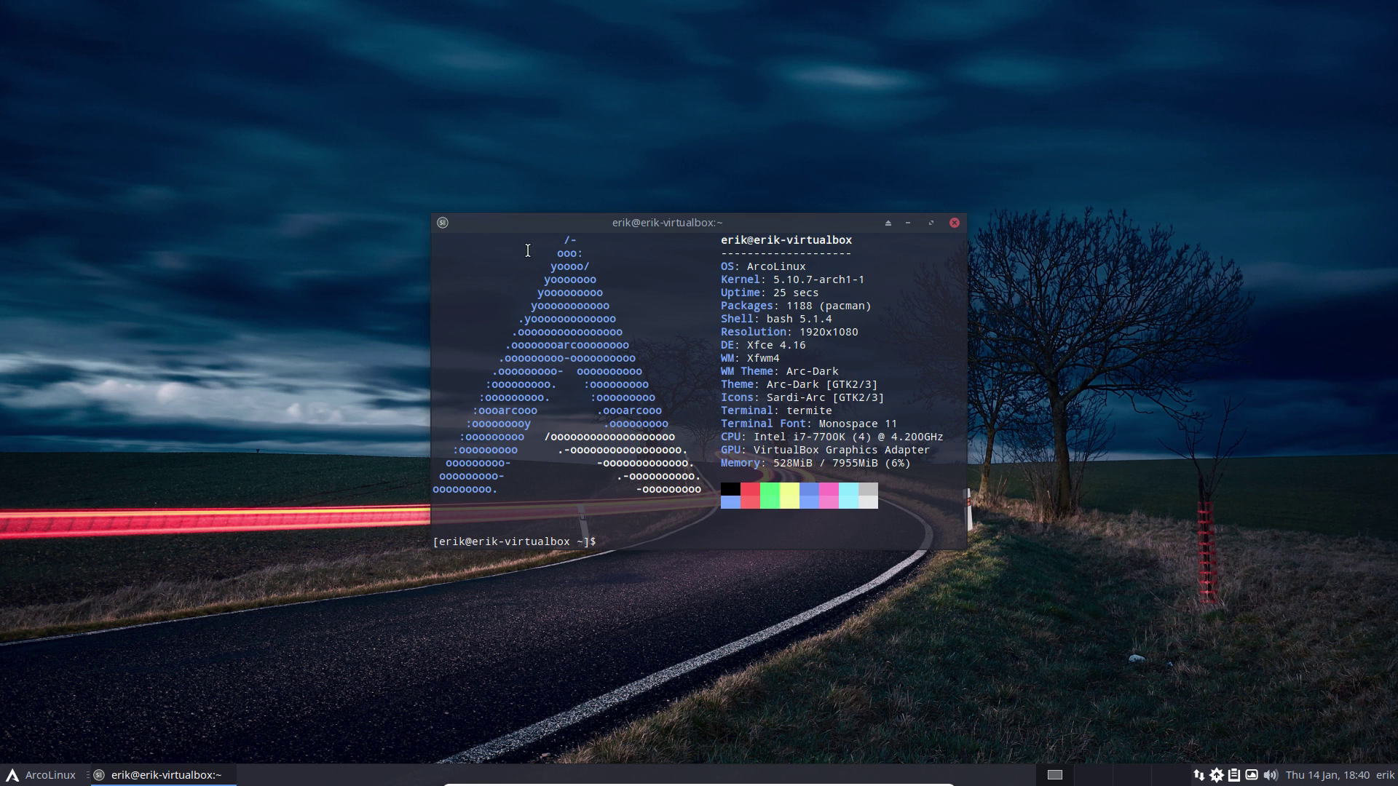
type("yay")
type(" gc")
type("demu")
key("Return")
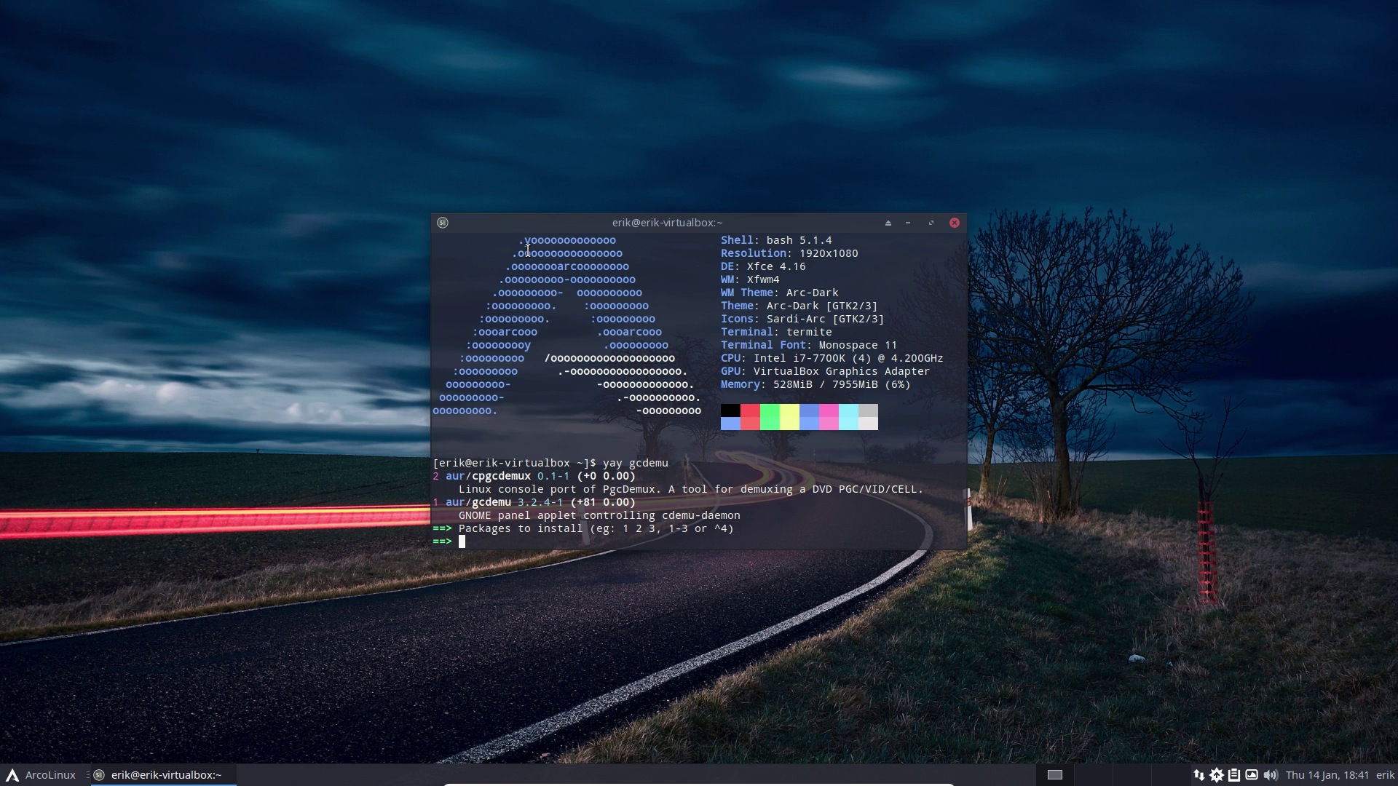
type("1")
key("Return")
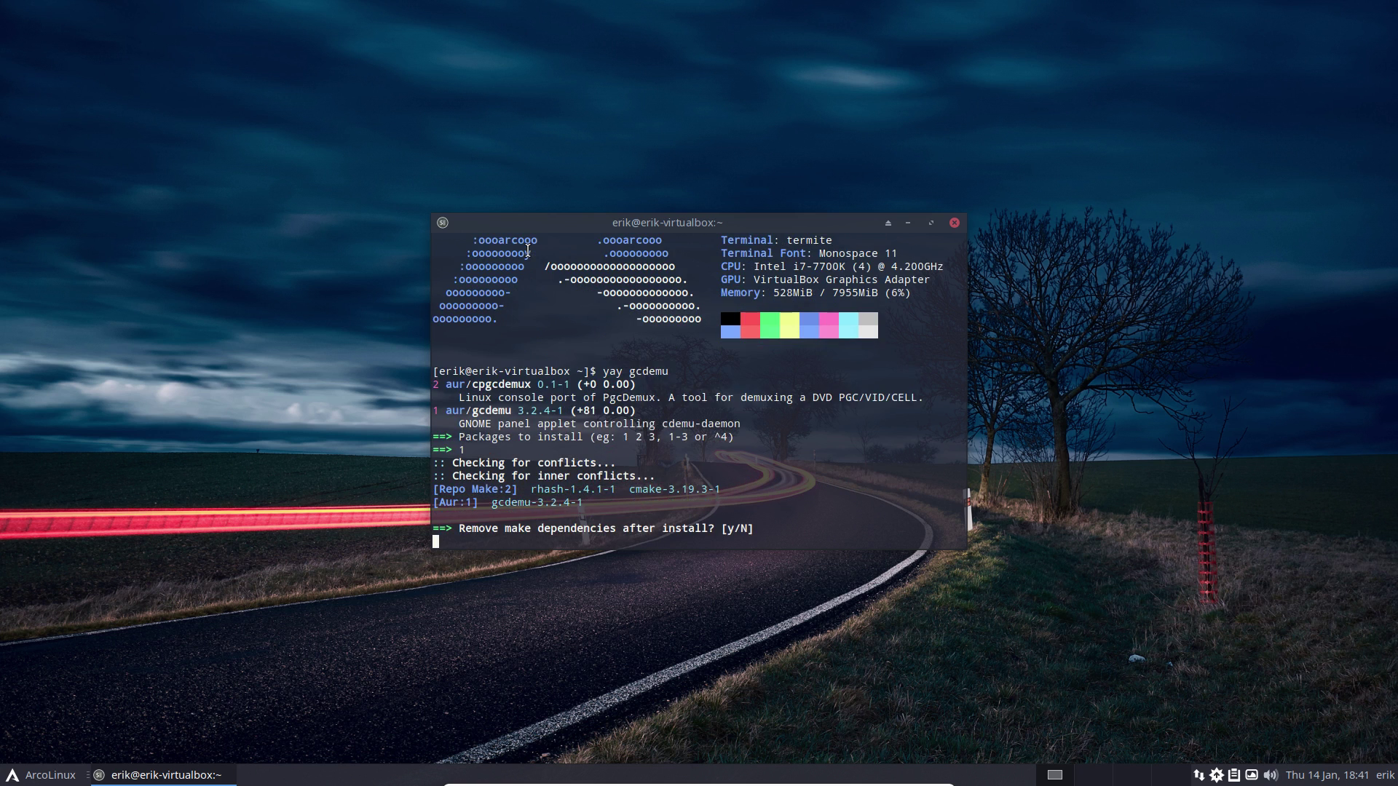
key("Return")
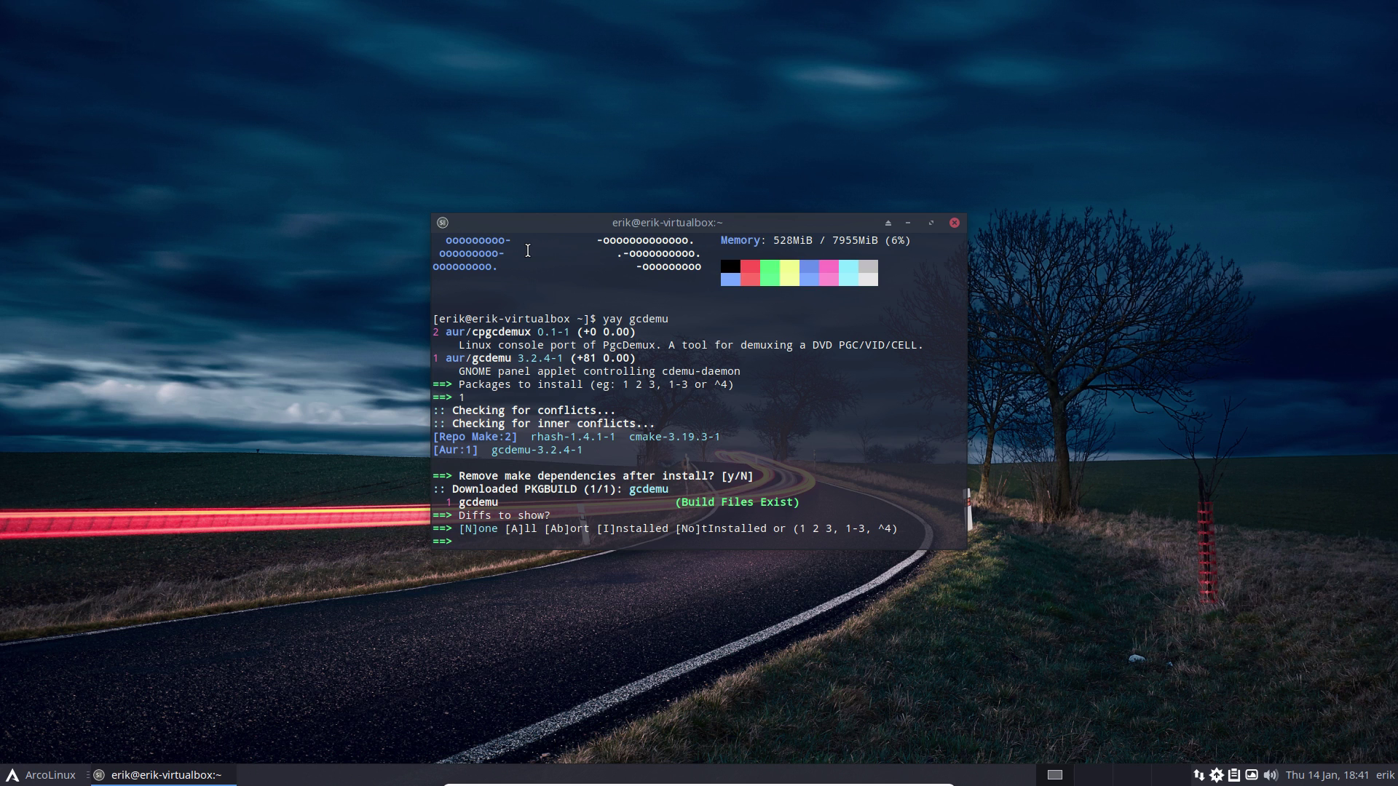
key("Return")
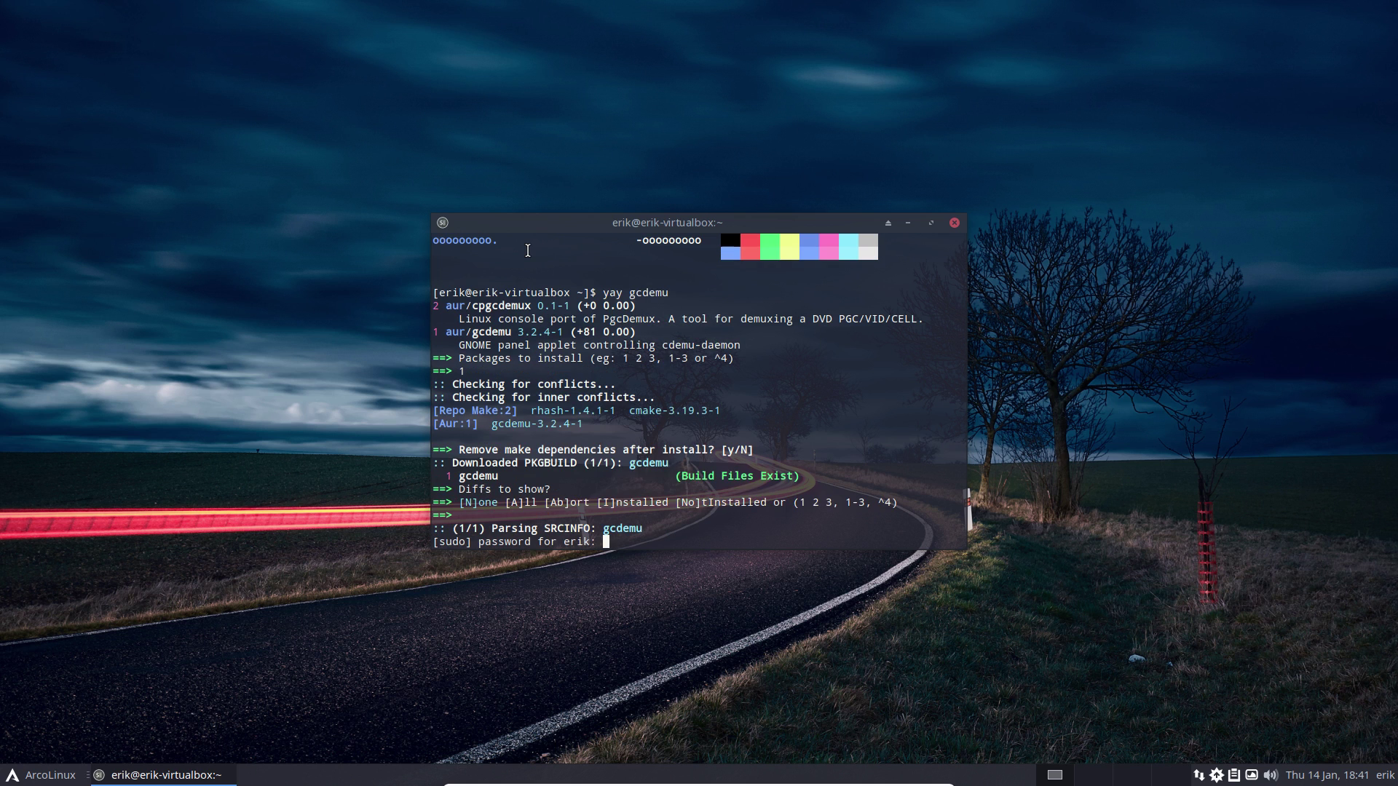
key("Return")
key("Return")
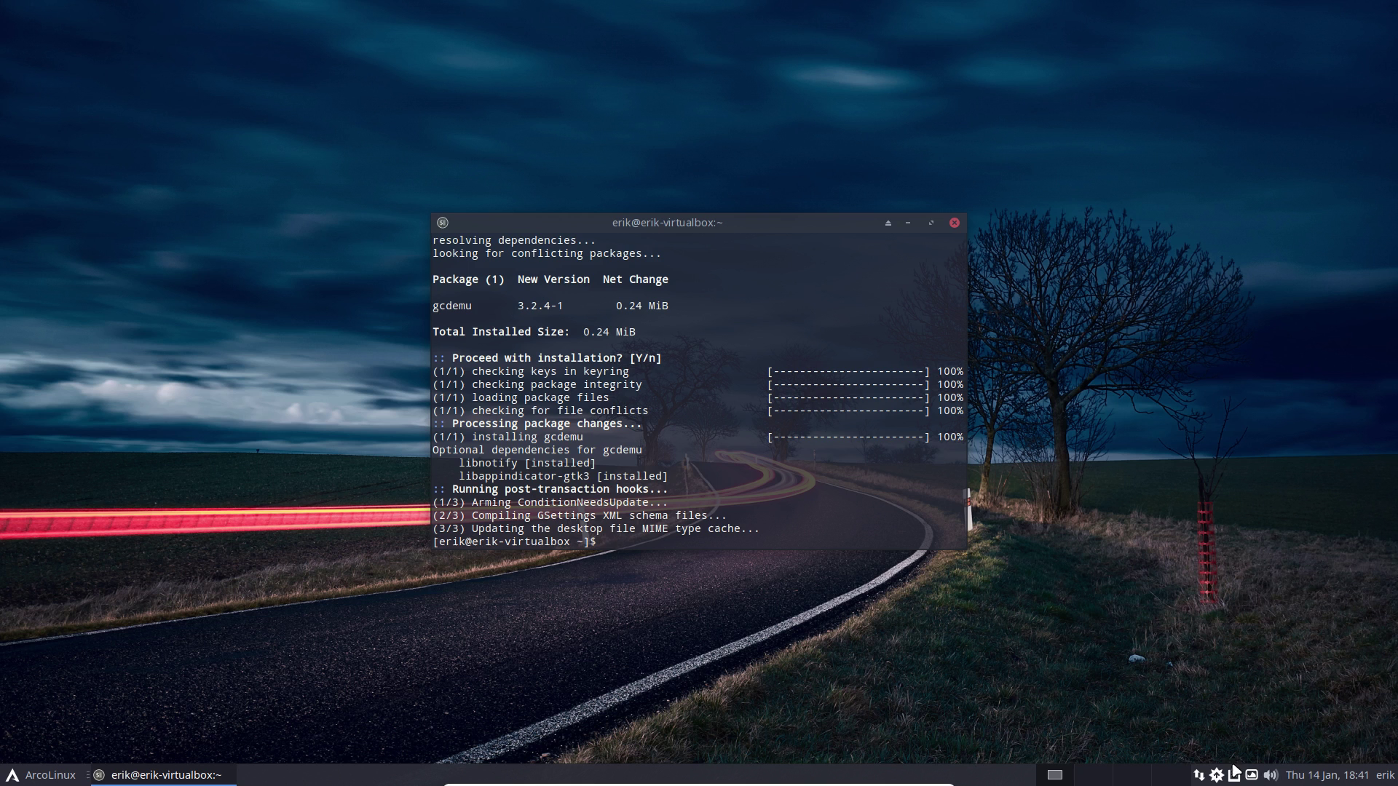
Step: Close the terminal and launch gCDEmu by searching 'gc' in the Whisker Menu
left_click(953, 222)
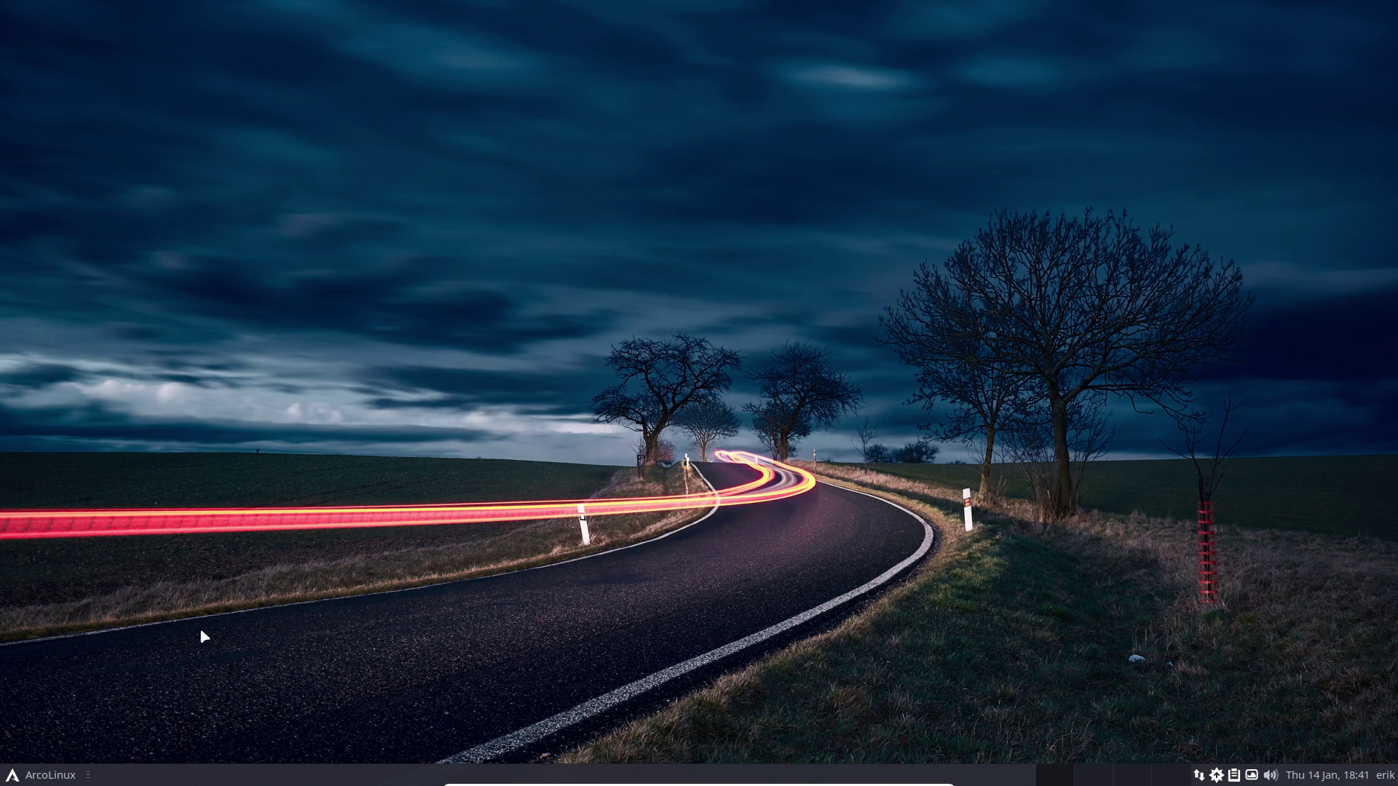
left_click(51, 775)
type("g")
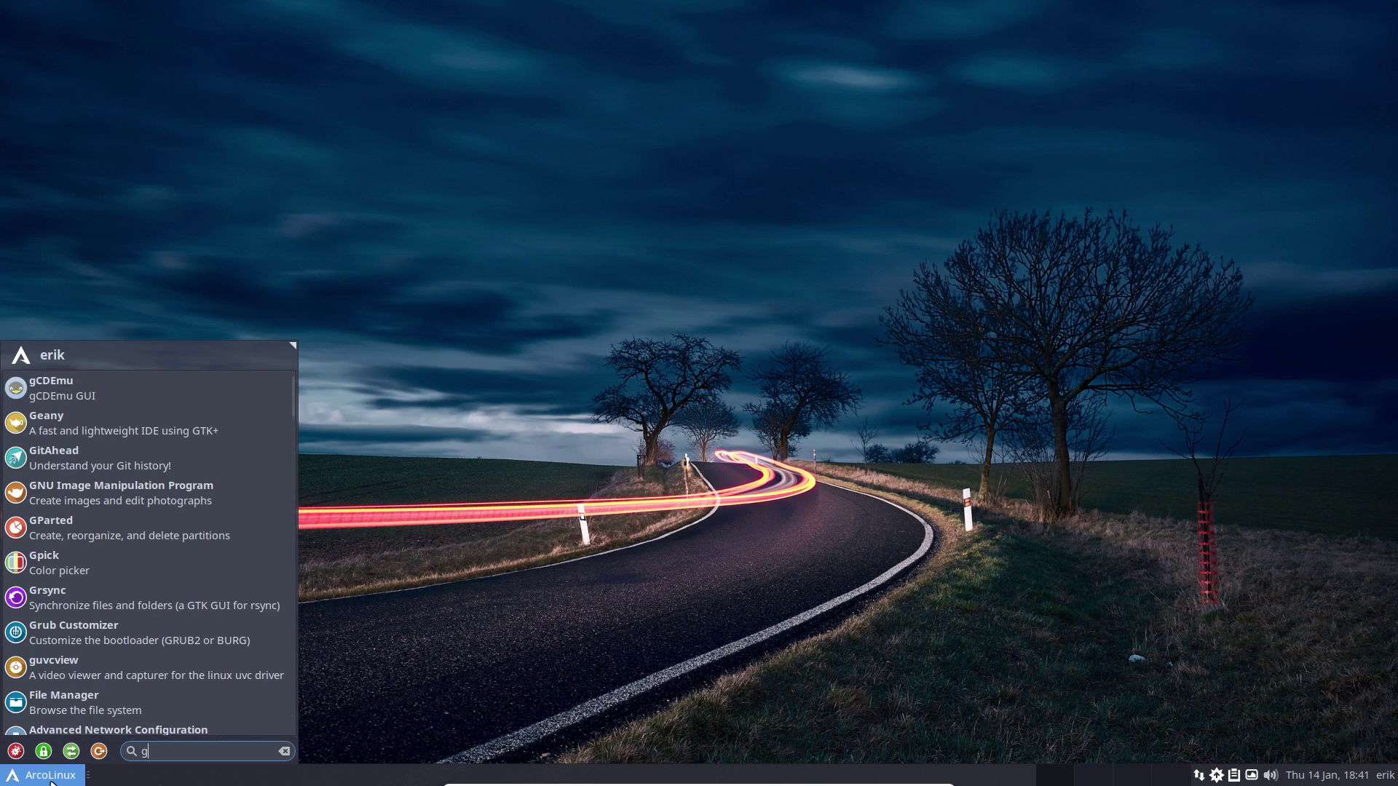
type("c")
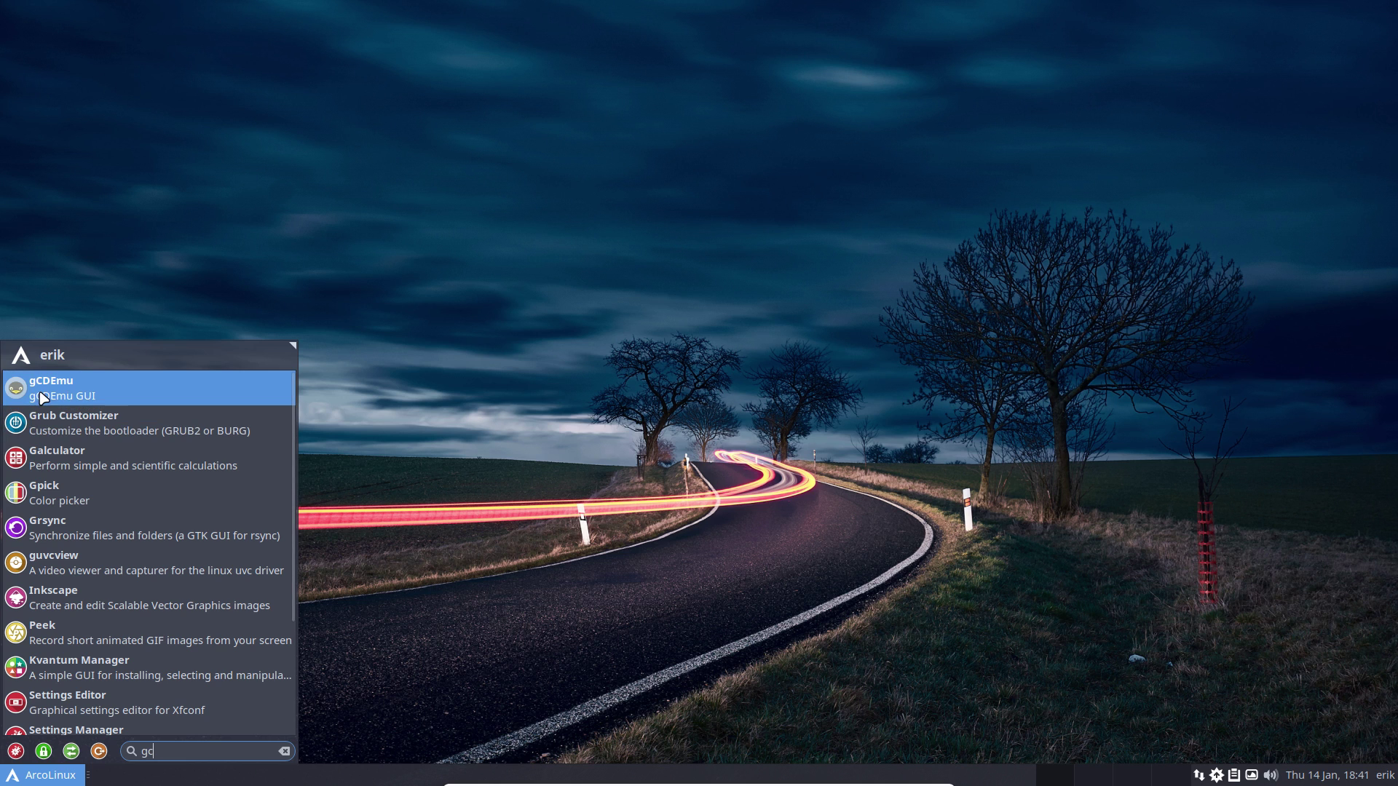
left_click(70, 397)
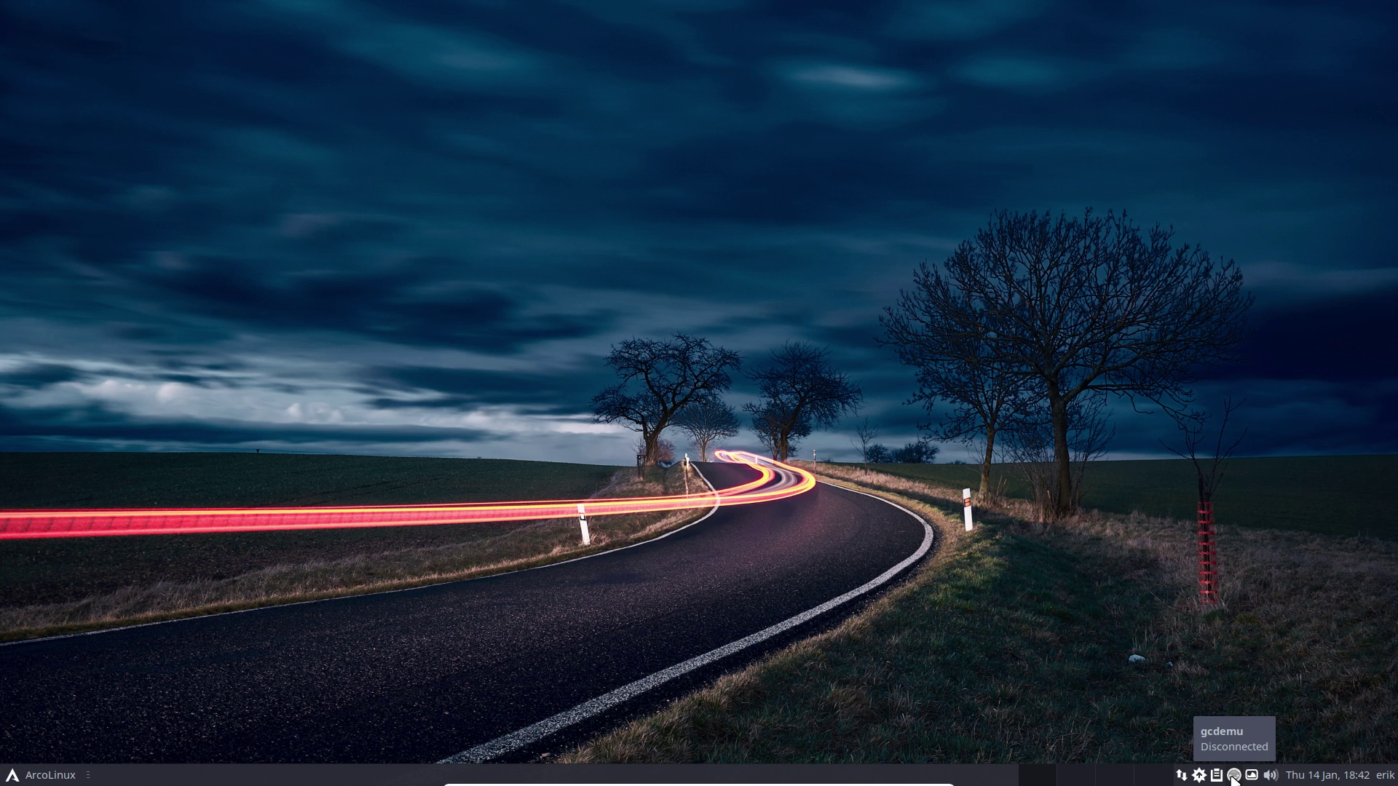
Step: Open the Device #00 properties from the gCDEmu tray menu and start loading an image
left_click(1234, 776)
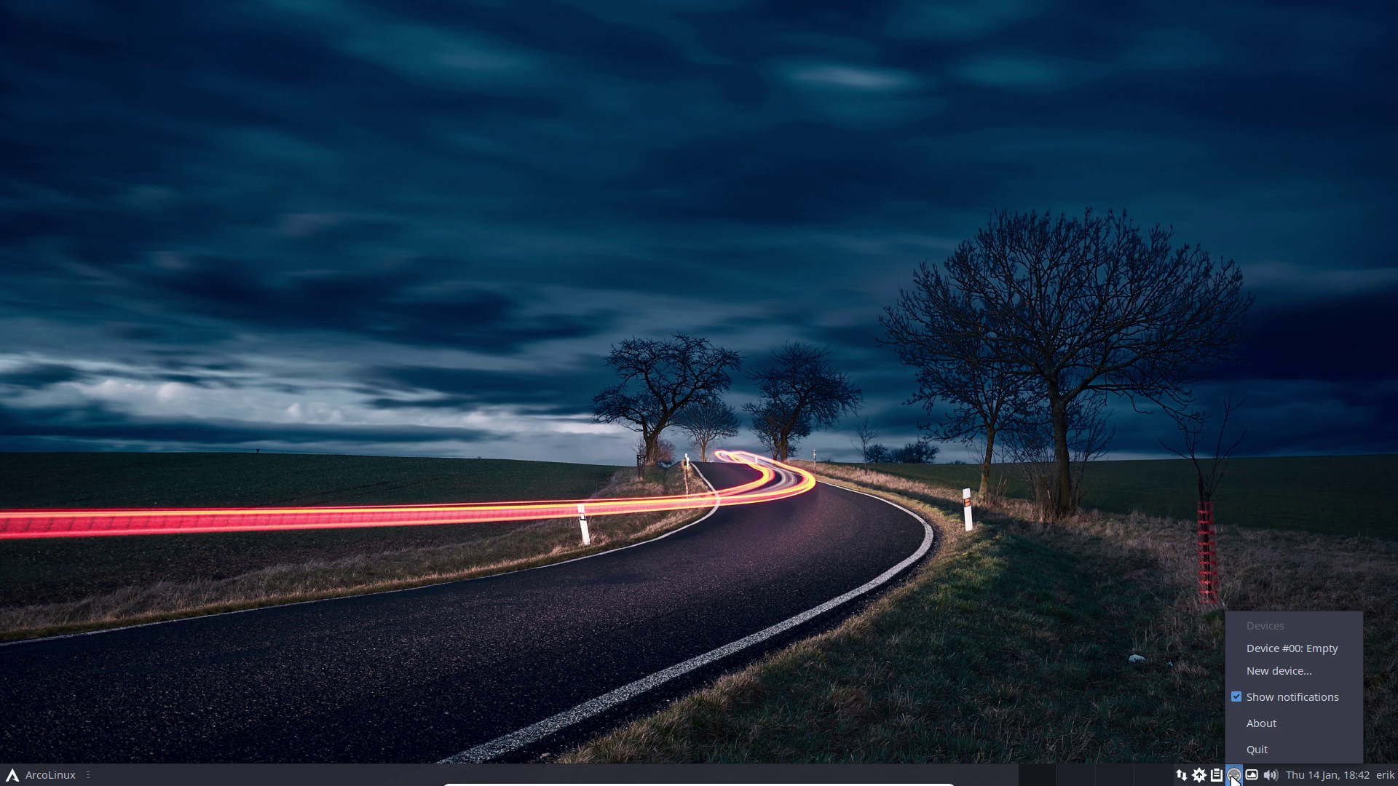
left_click(1295, 649)
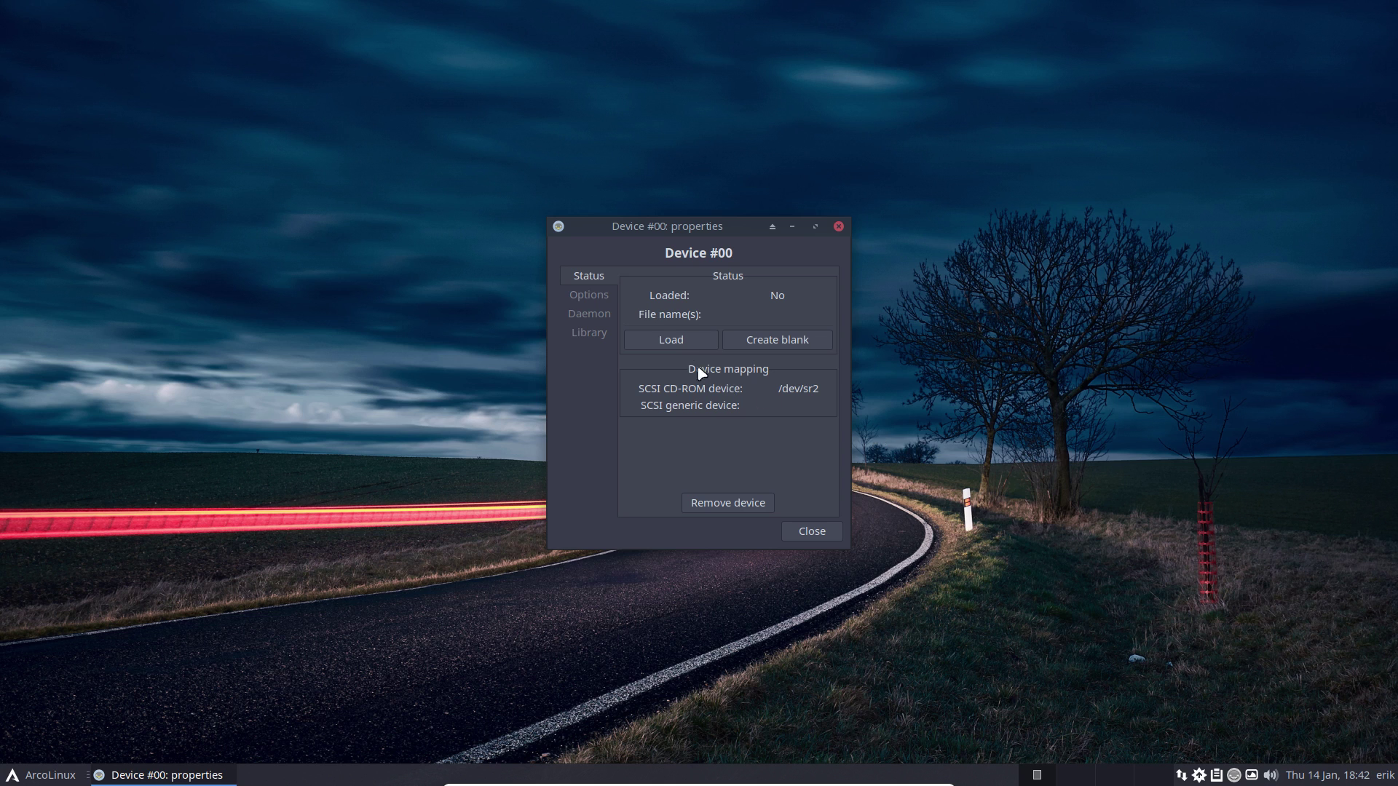
left_click(672, 340)
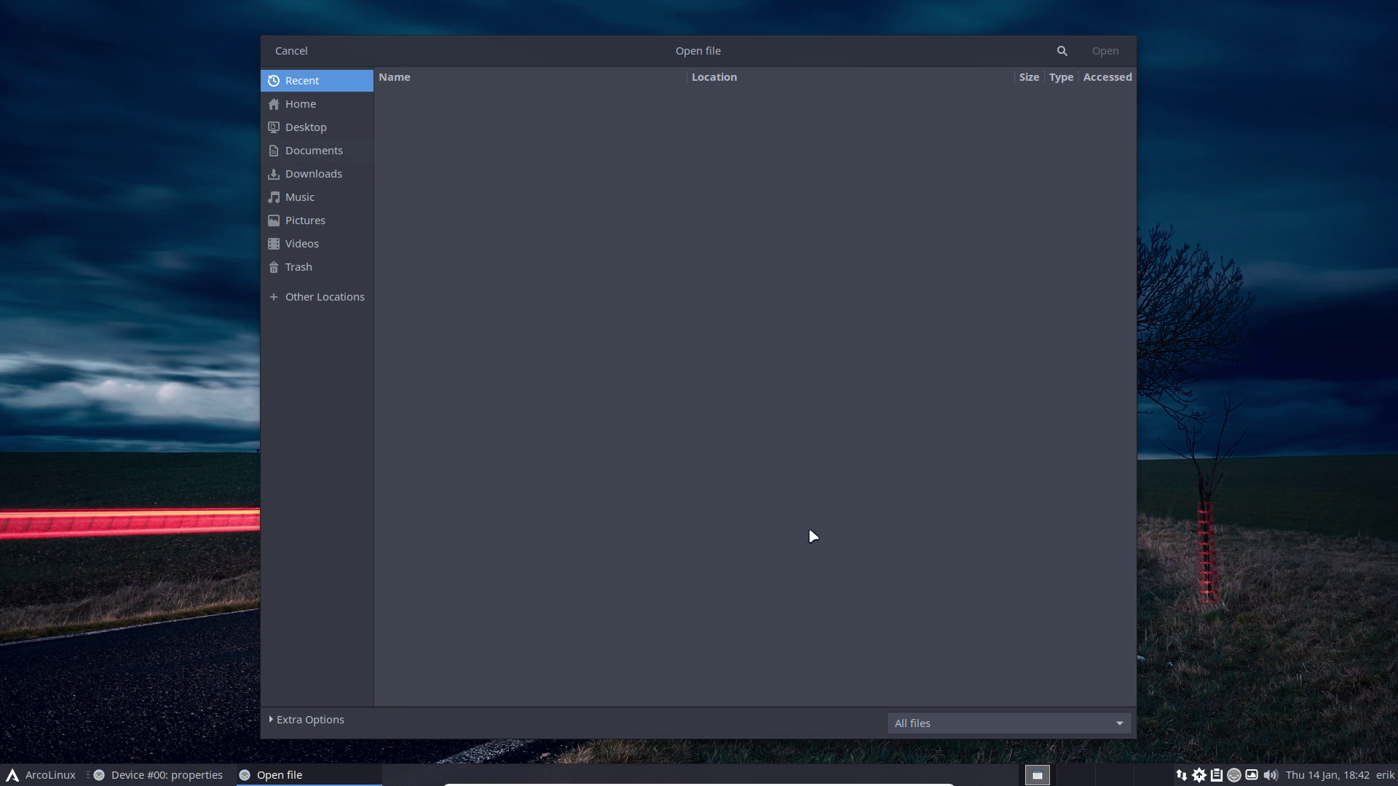
Step: In Thunar, create an empty file named test.iso in the Downloads folder
key("super+e")
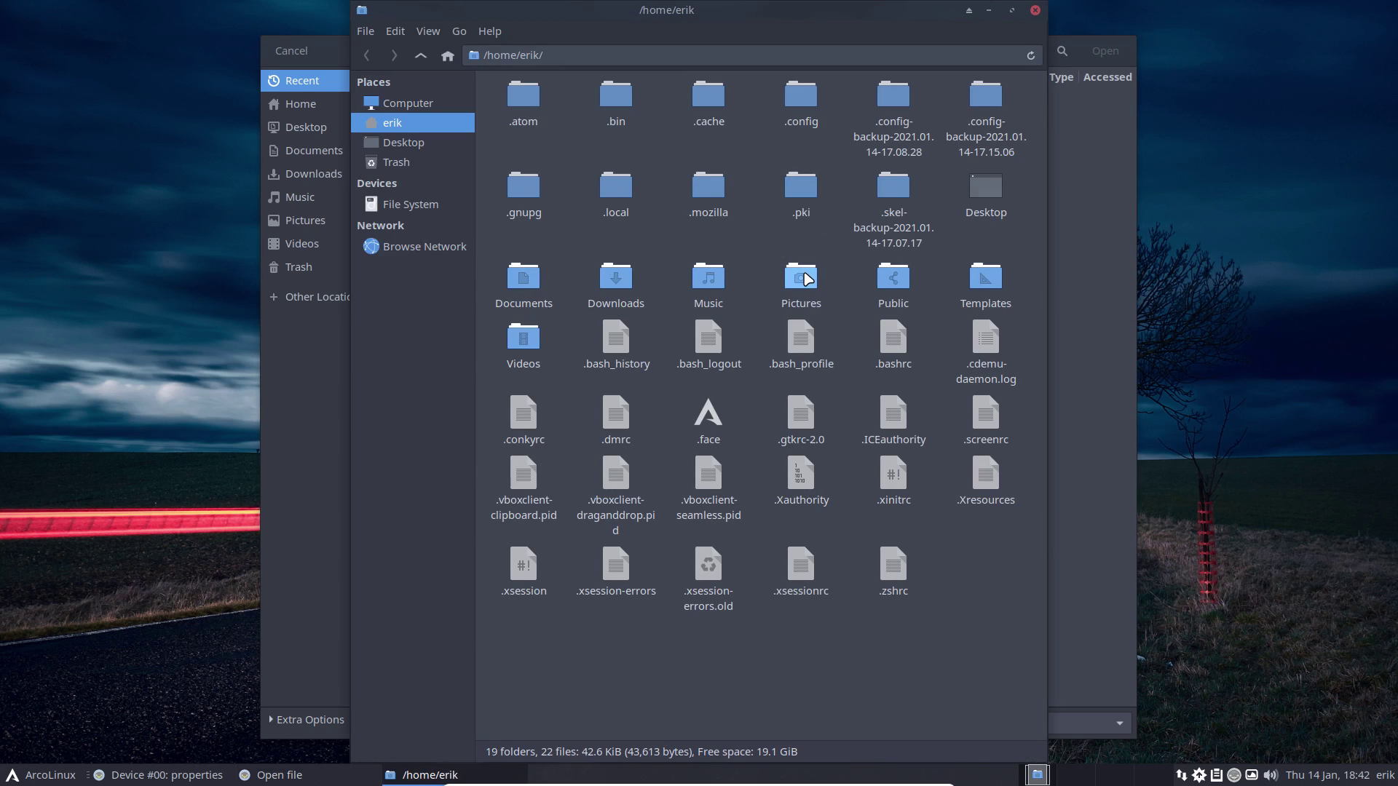
key("ctrl+h")
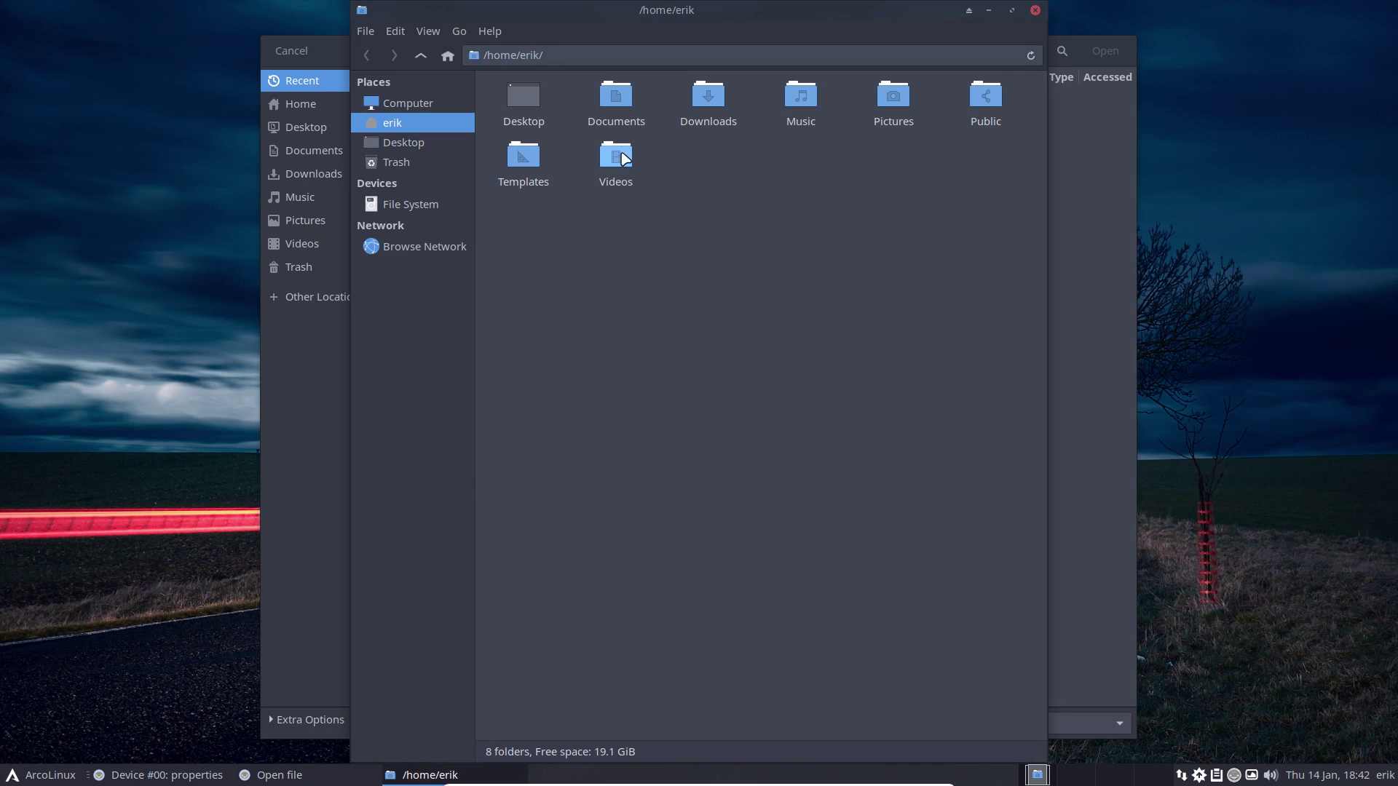
double_click(699, 115)
right_click(665, 183)
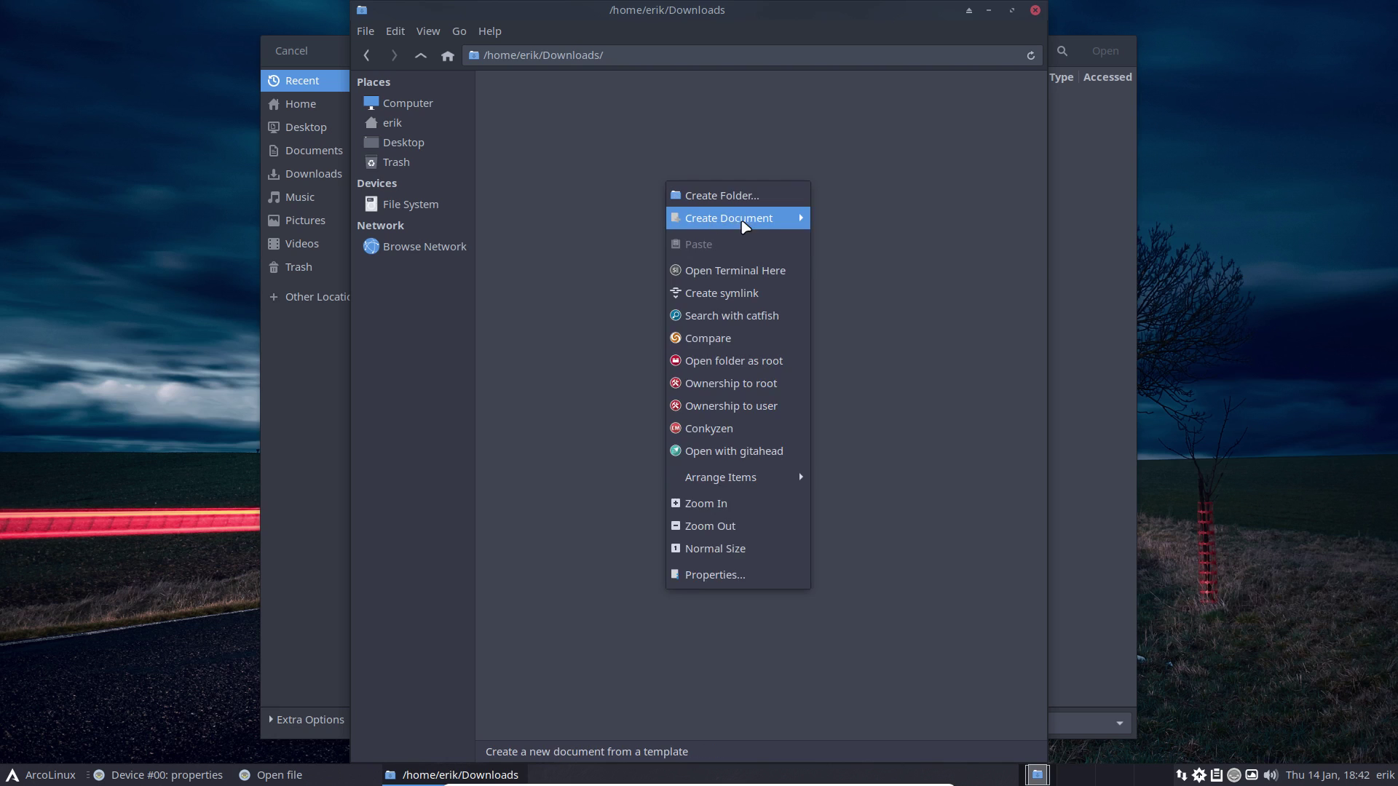
left_click(851, 246)
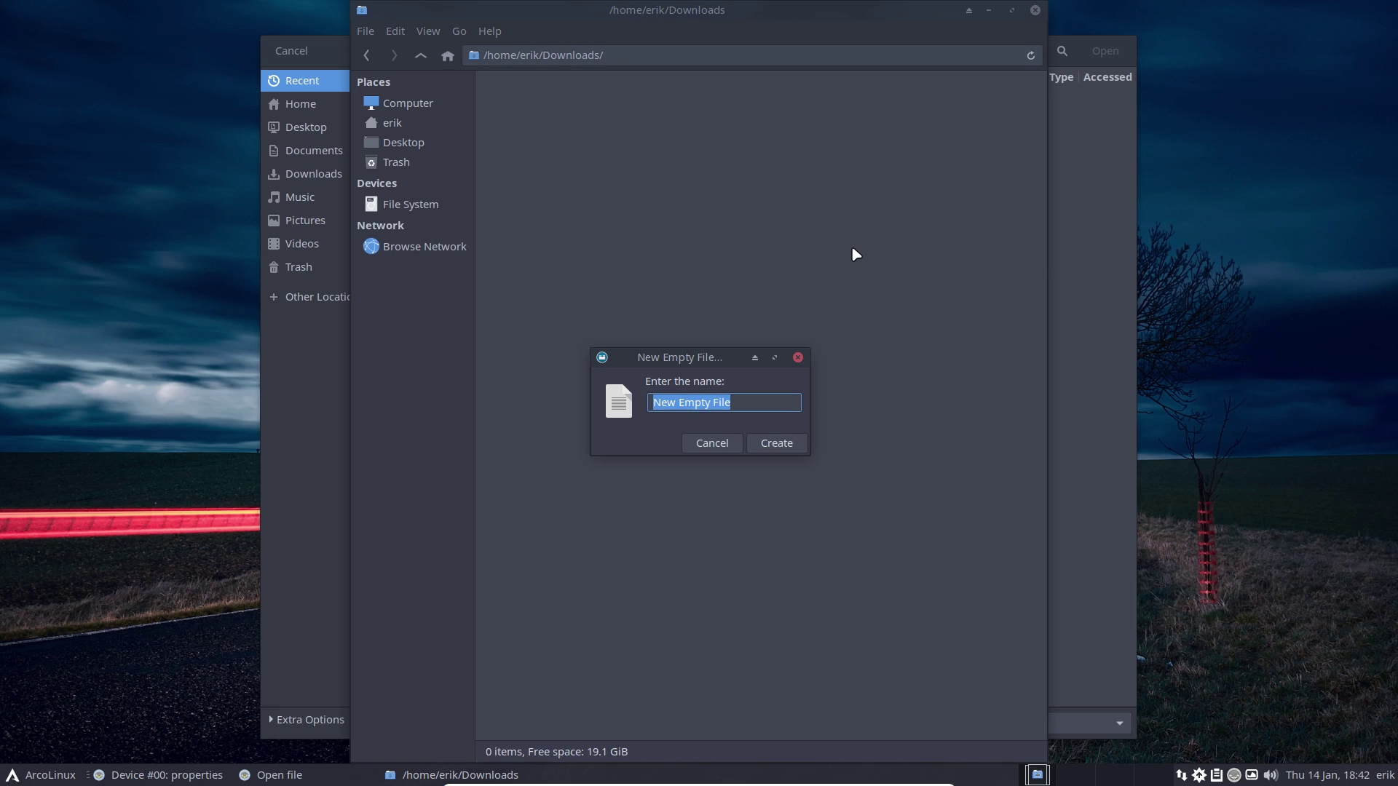
type("test/")
key("BackSpace")
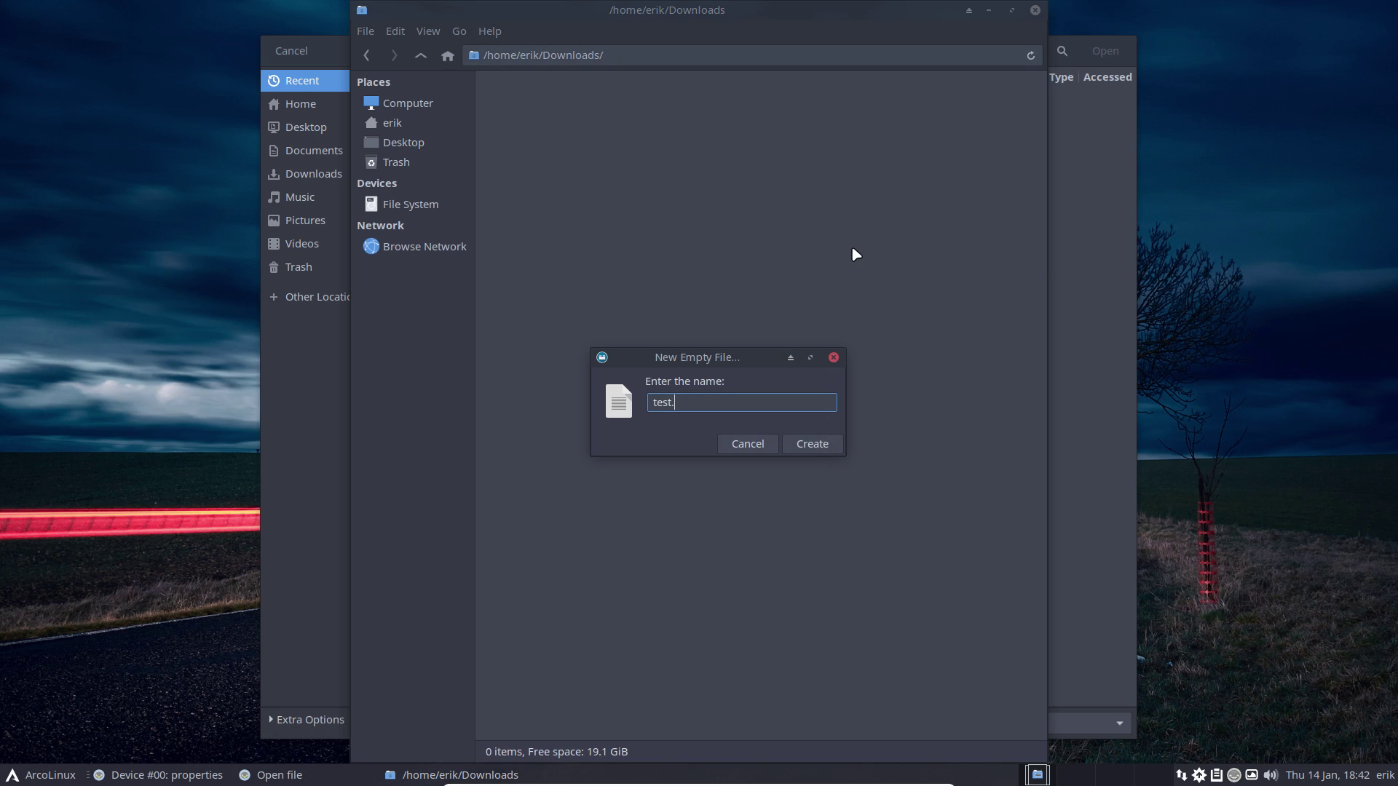
type(".iso")
key("Return")
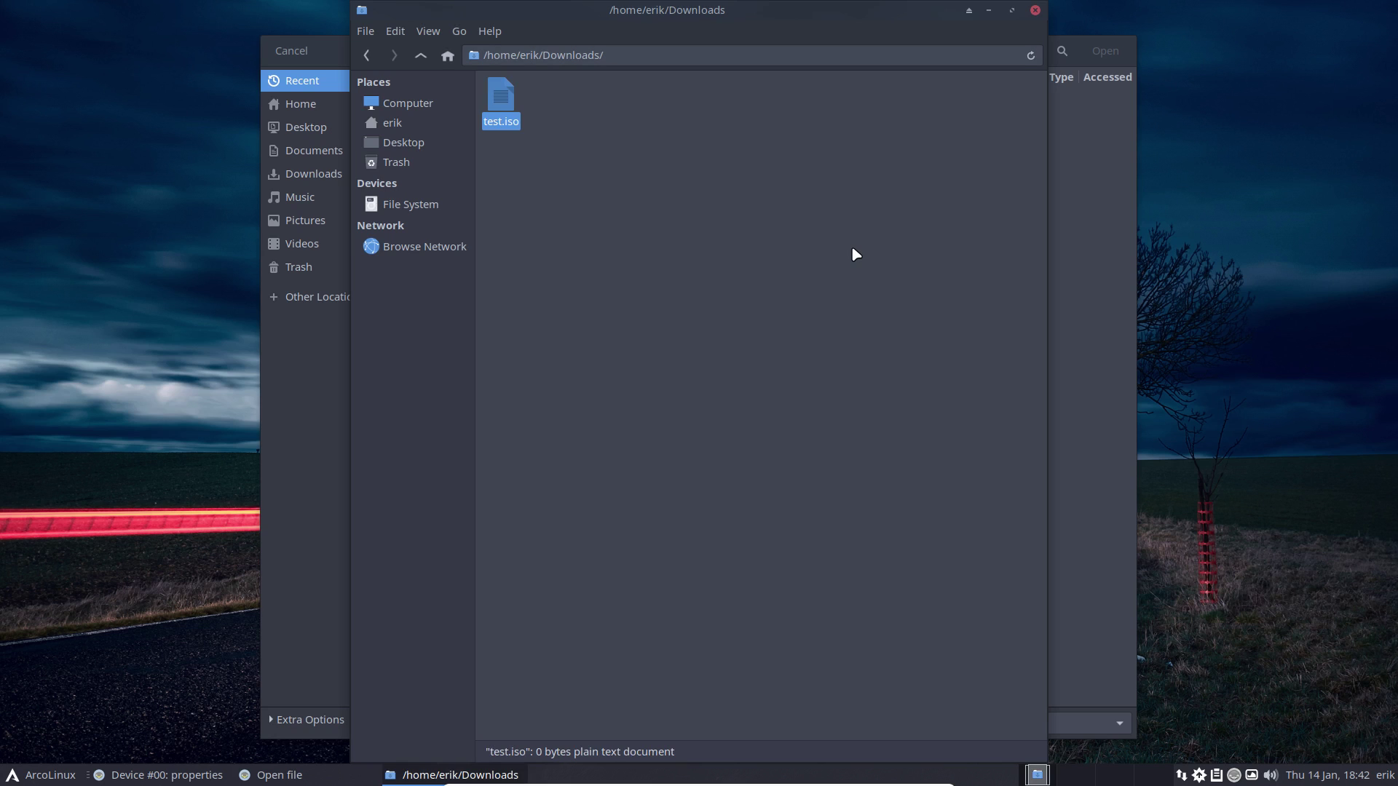
Step: Try loading Downloads/test.iso into Device #00, then dismiss the parser error
left_click(1121, 355)
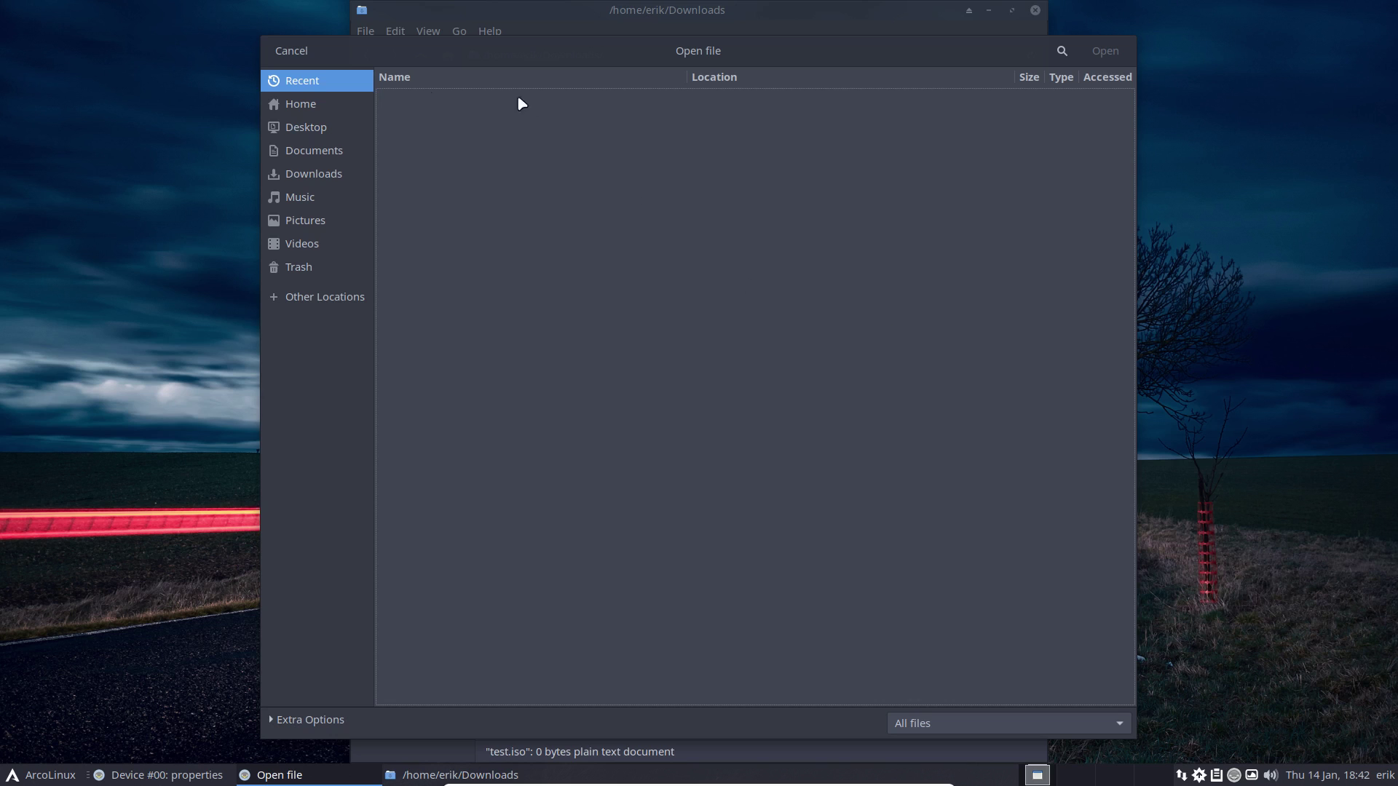
left_click(333, 132)
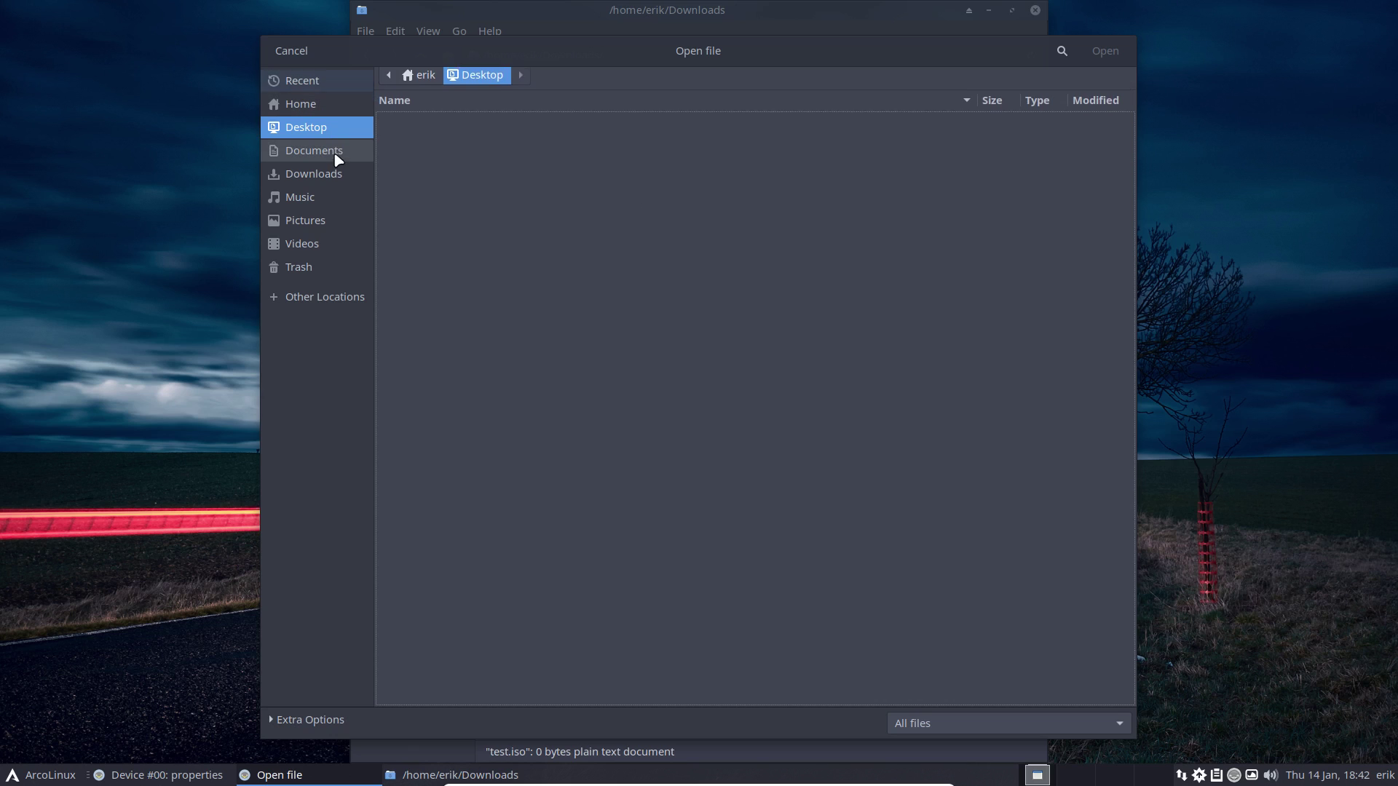
left_click(337, 160)
left_click(337, 198)
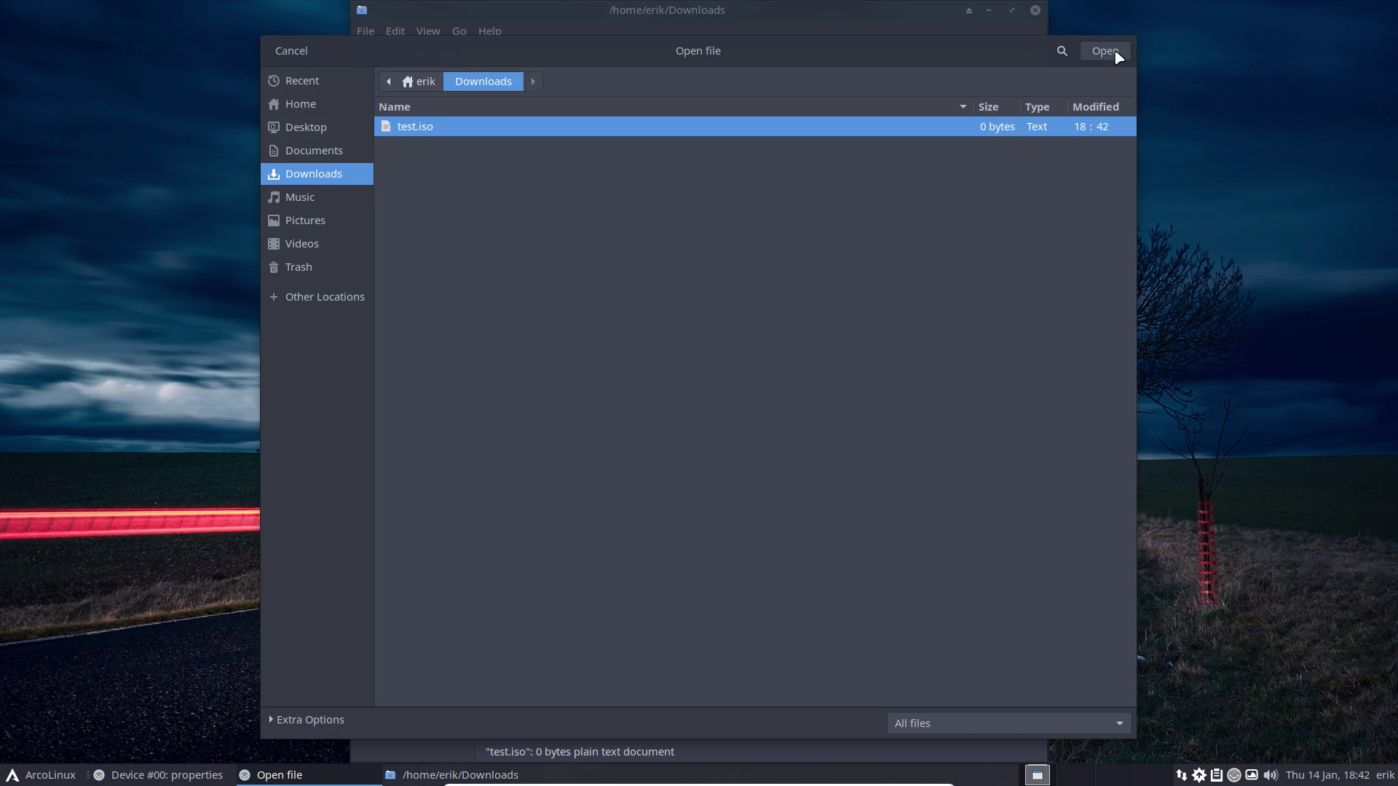
left_click(1118, 57)
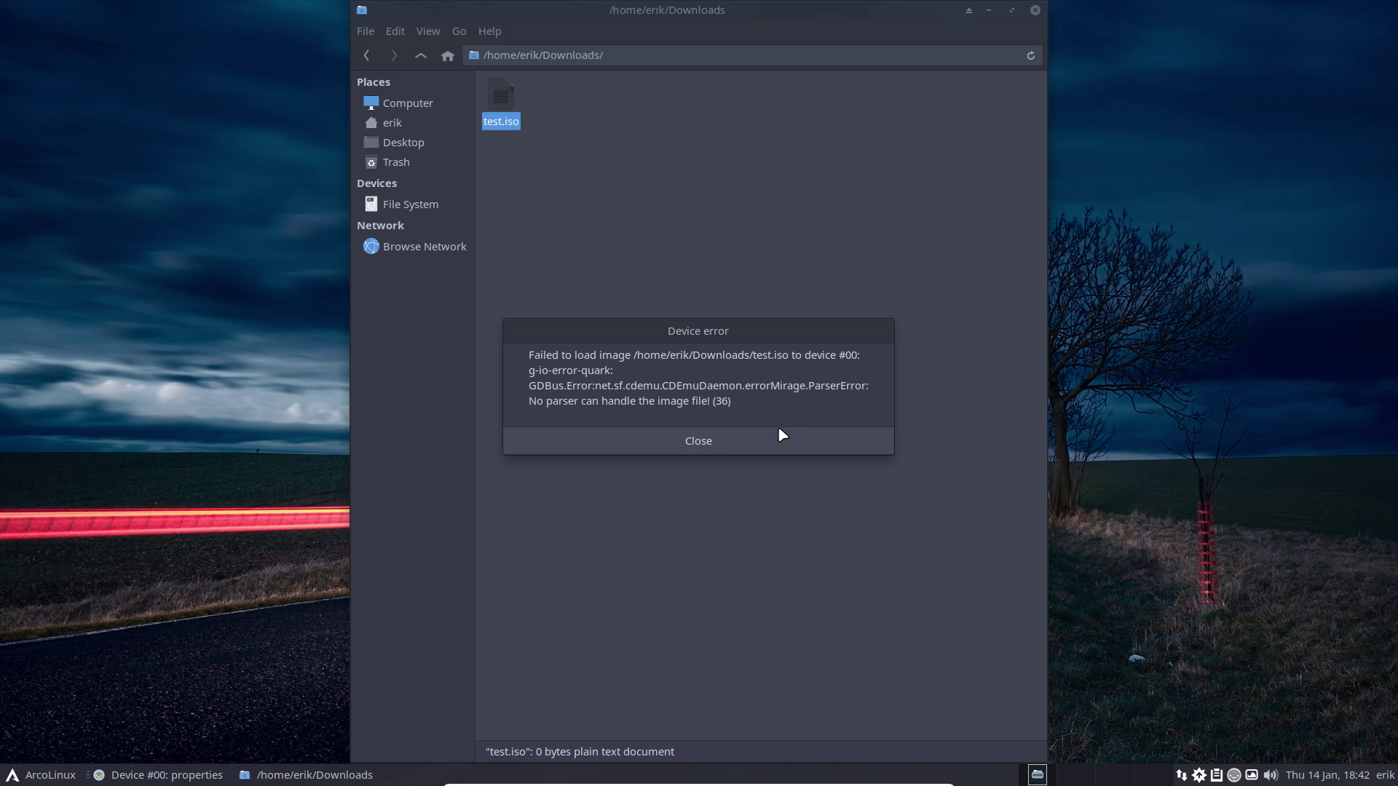
left_click(720, 443)
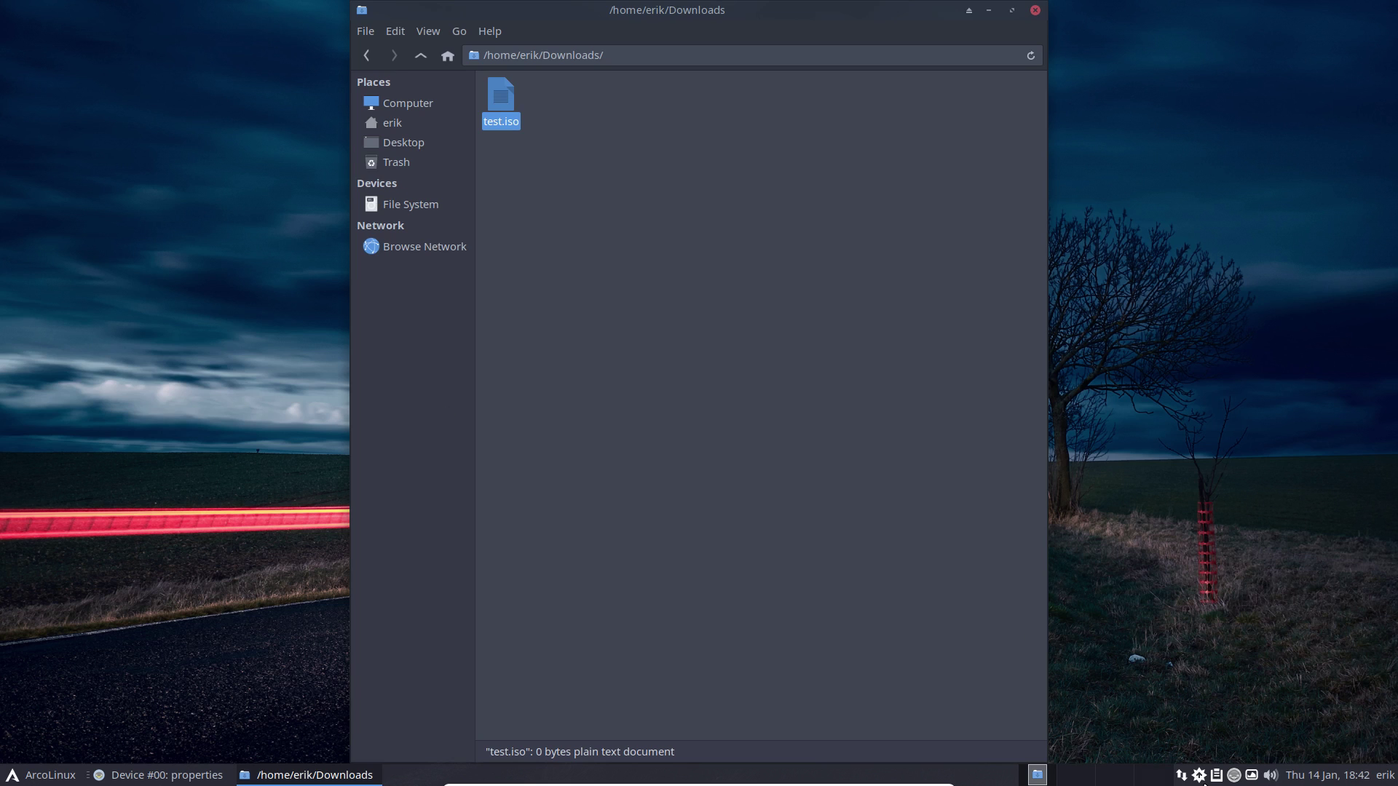
Step: Add Device #01 and Device #02 via New device... in the gCDEmu tray menu
left_click(1234, 775)
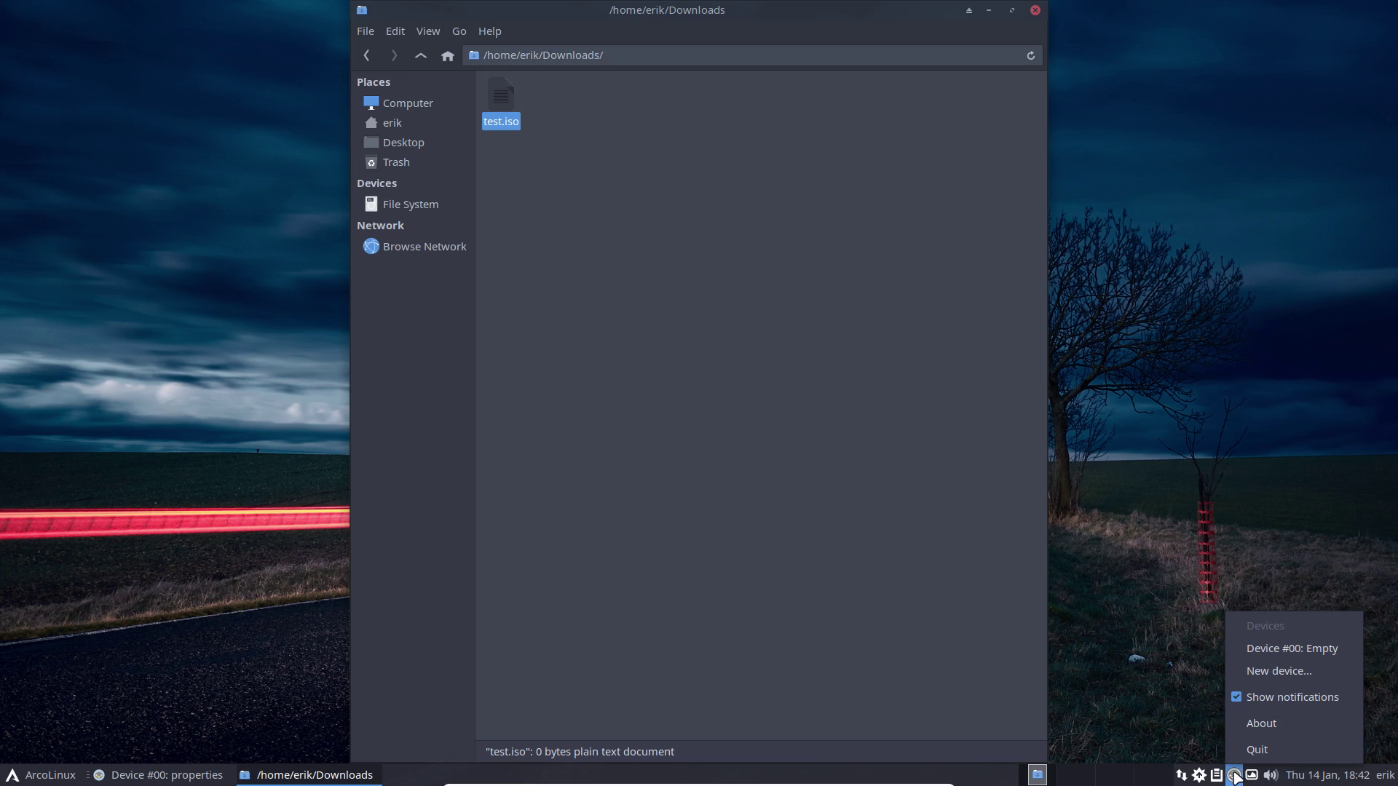
left_click(1284, 673)
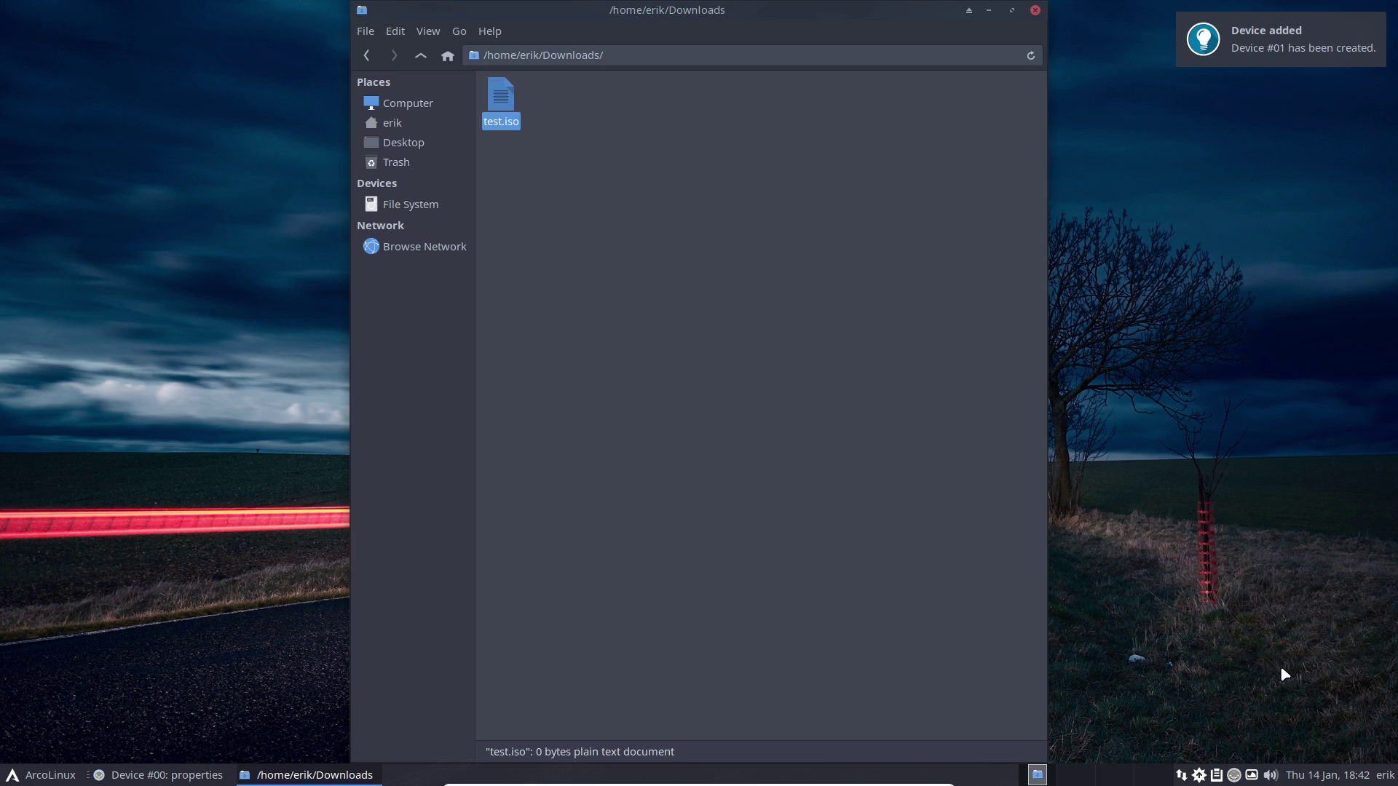
left_click(1234, 775)
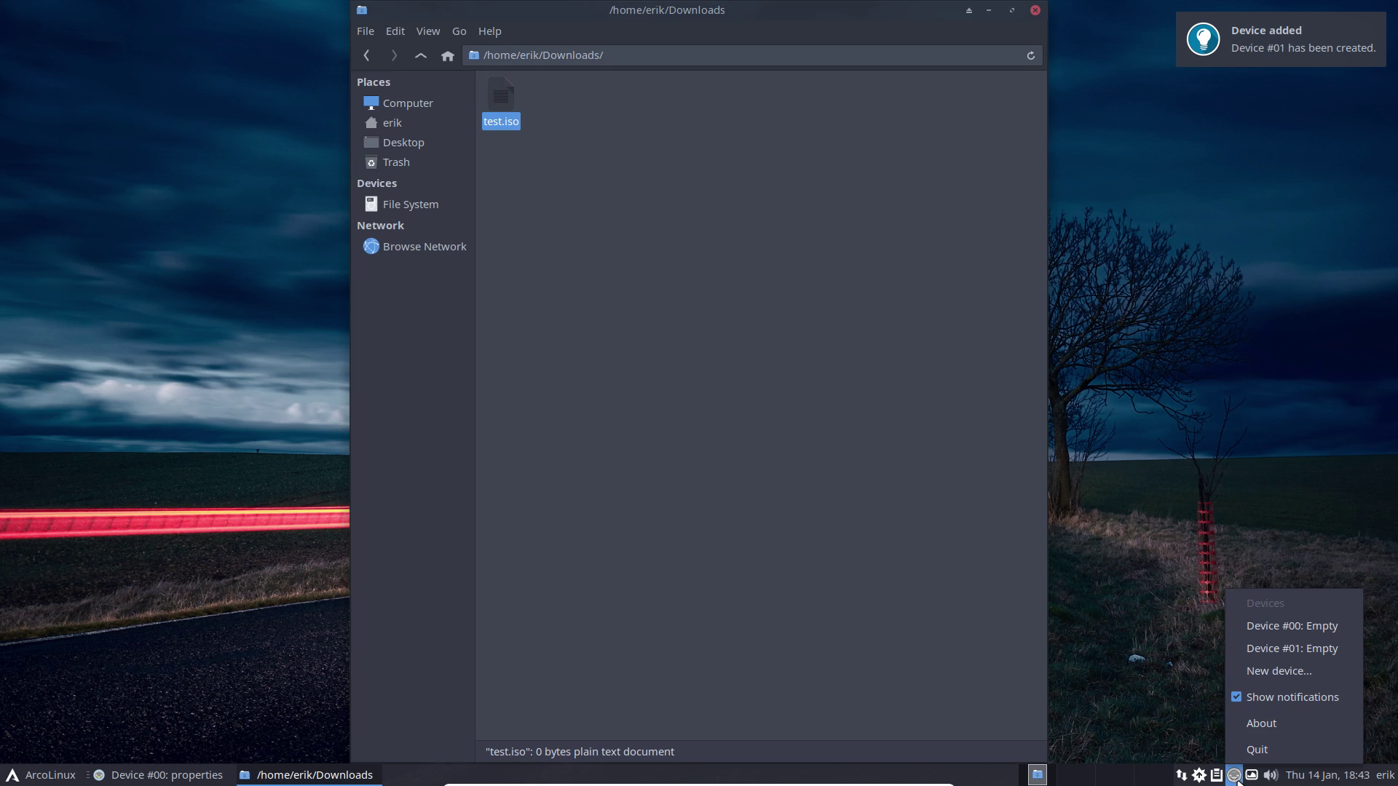
left_click(1290, 671)
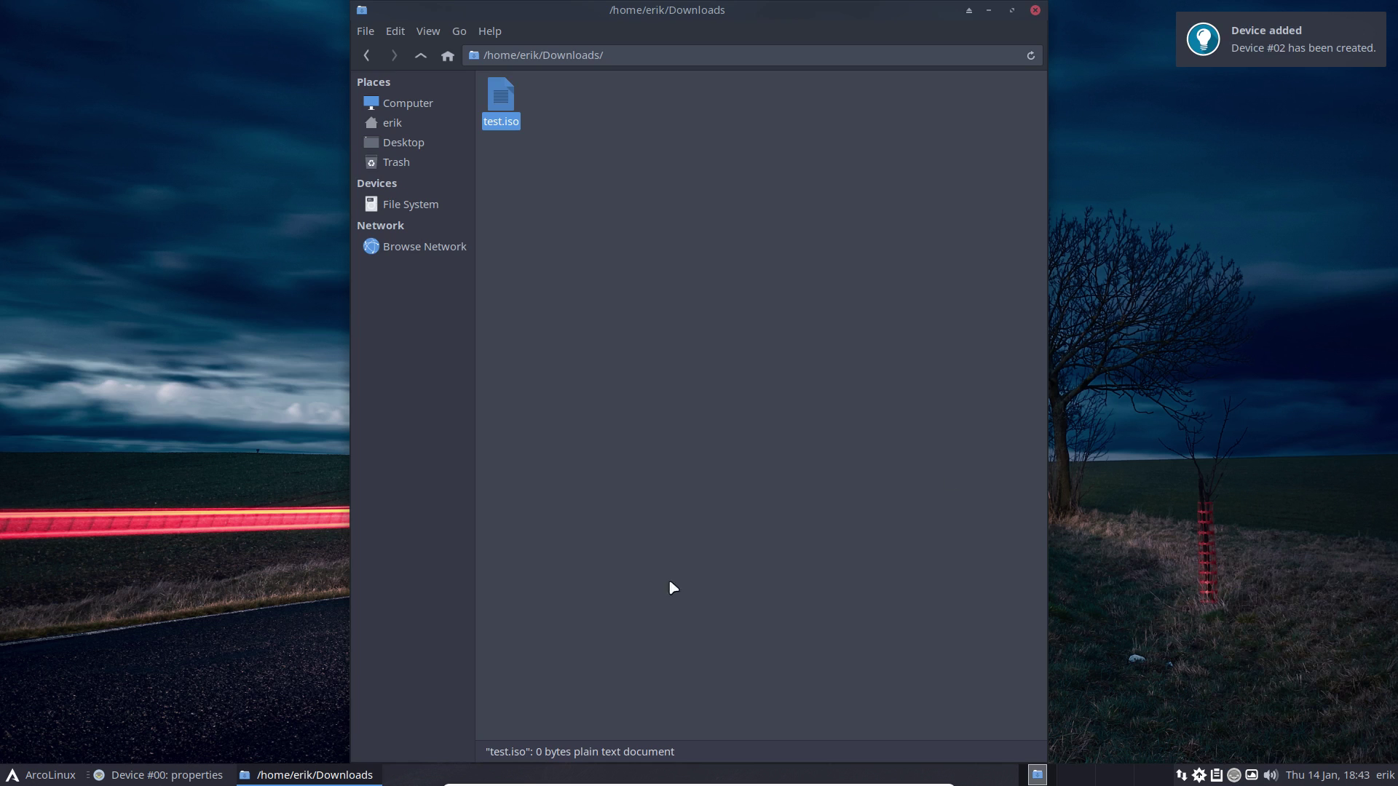
left_click(77, 772)
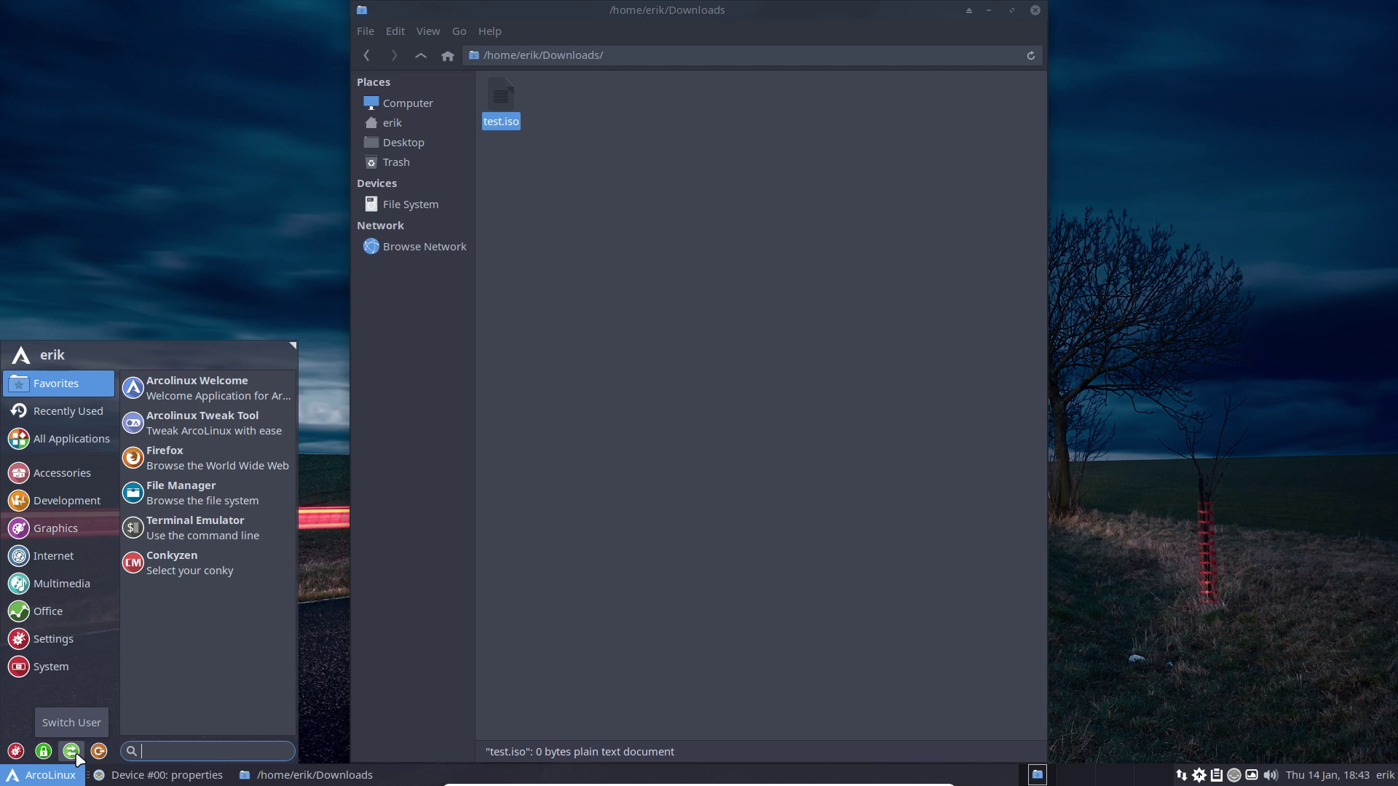
type("gdisk")
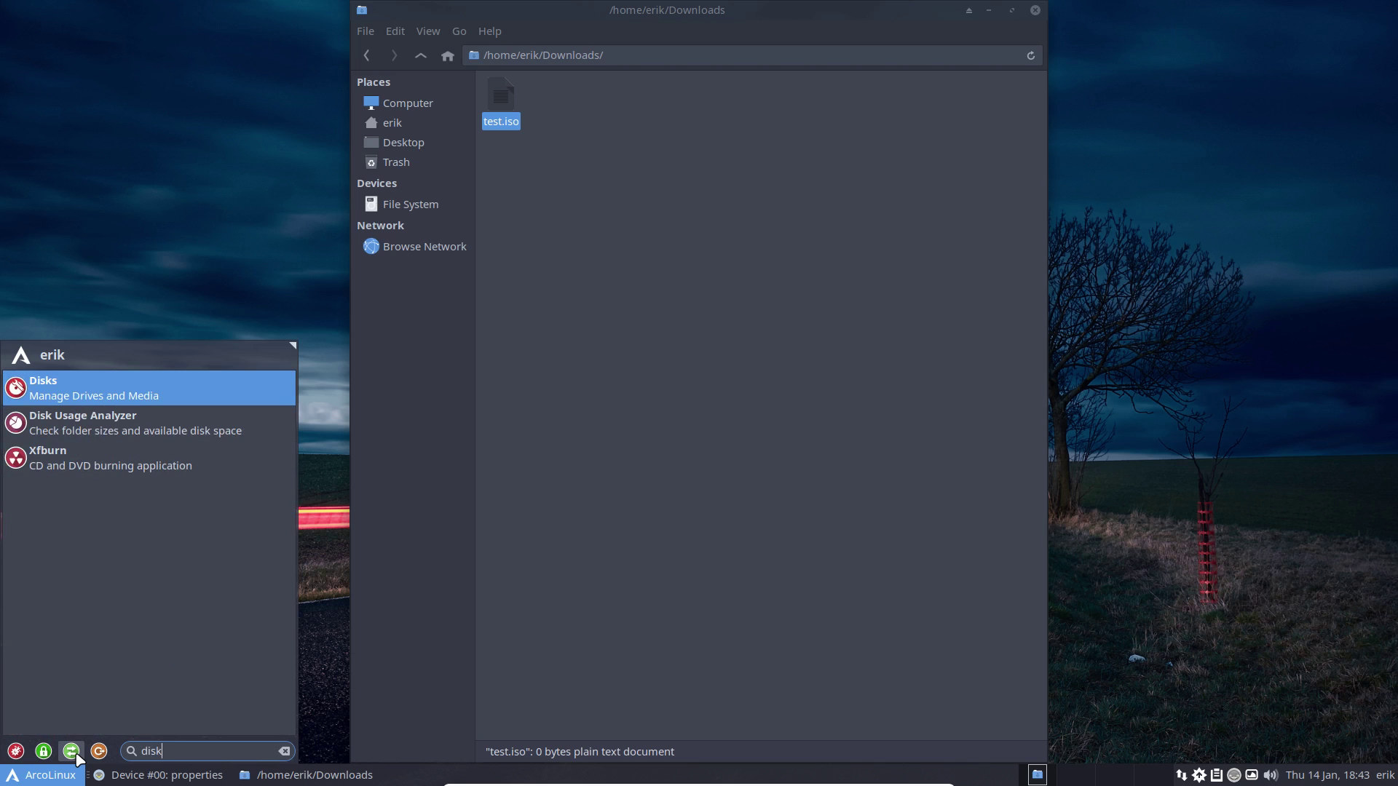
key("Return")
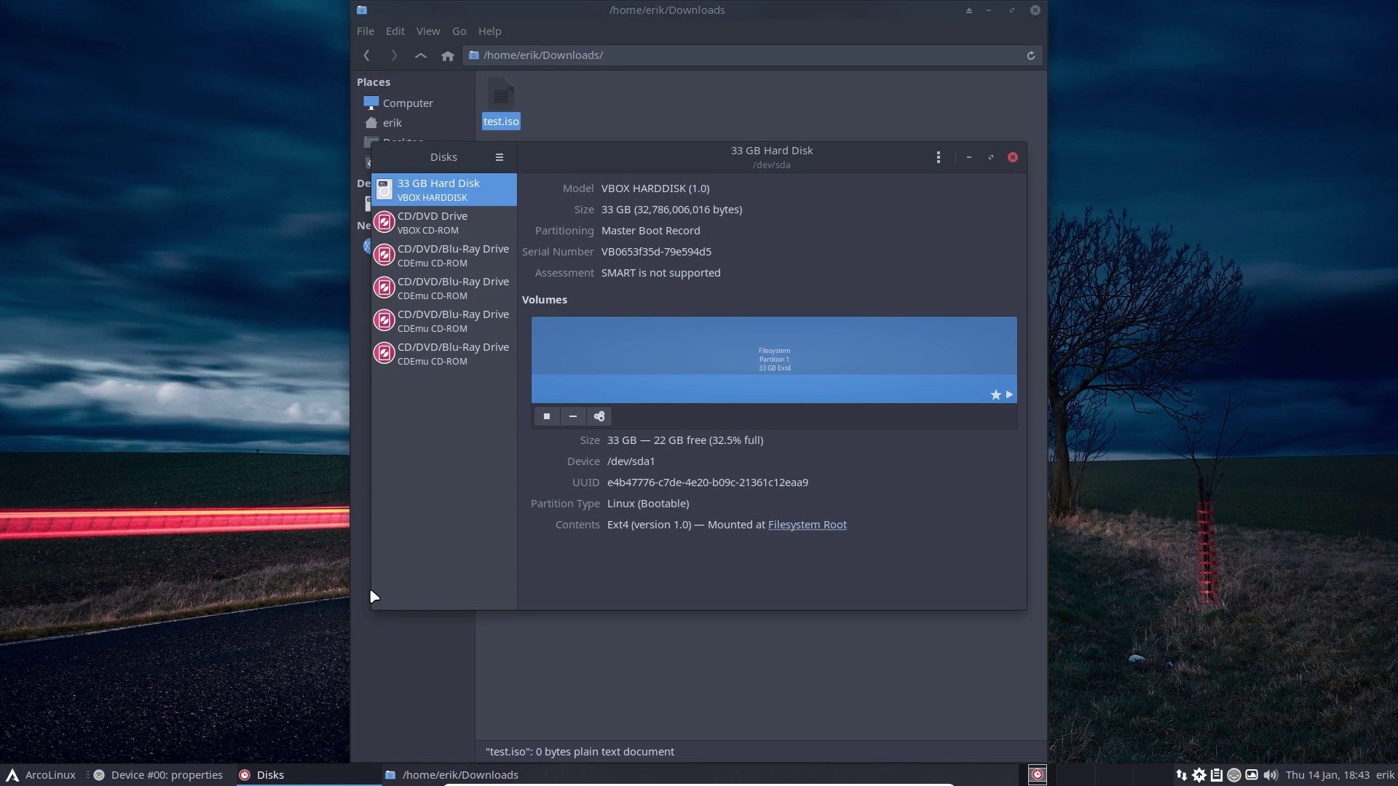
left_click(432, 360)
left_click(437, 330)
left_click(433, 302)
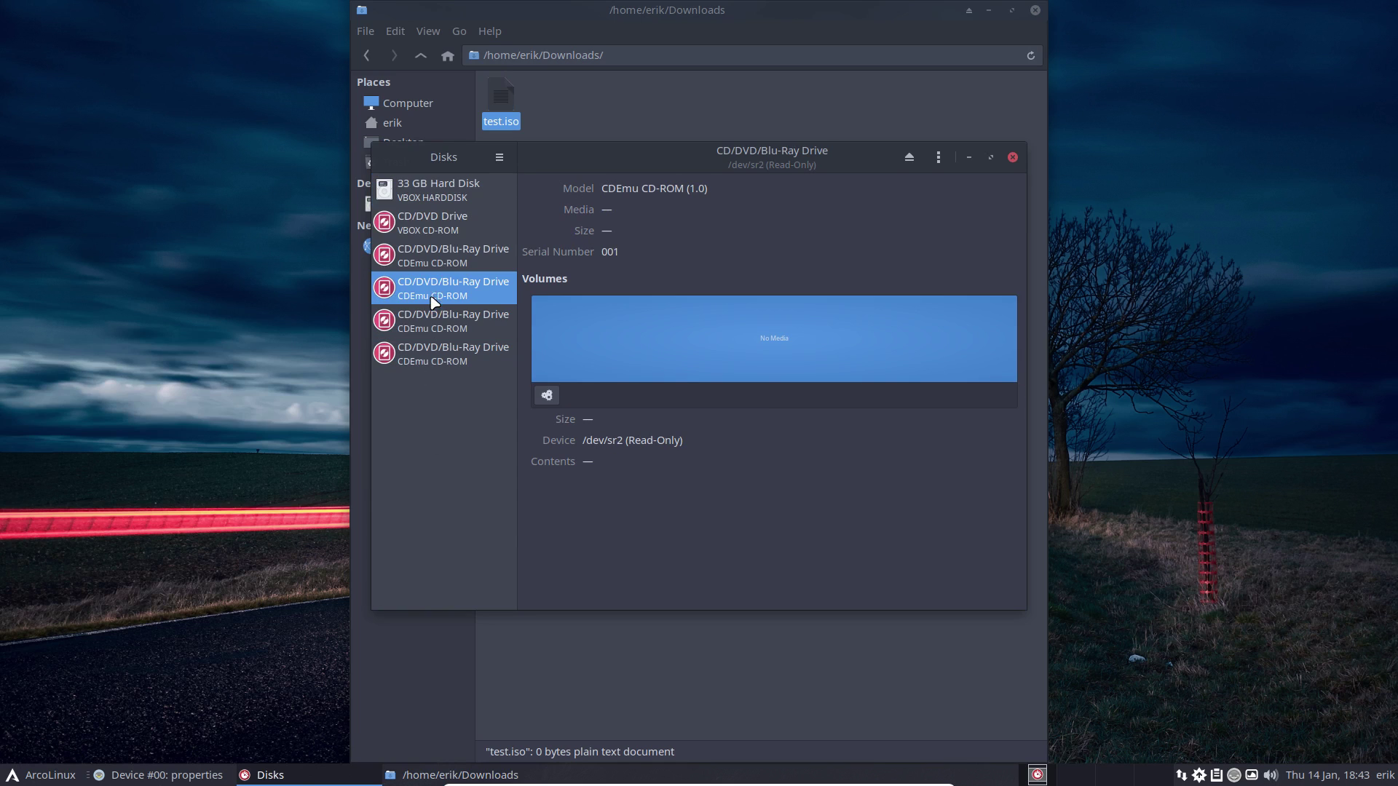
left_click(434, 264)
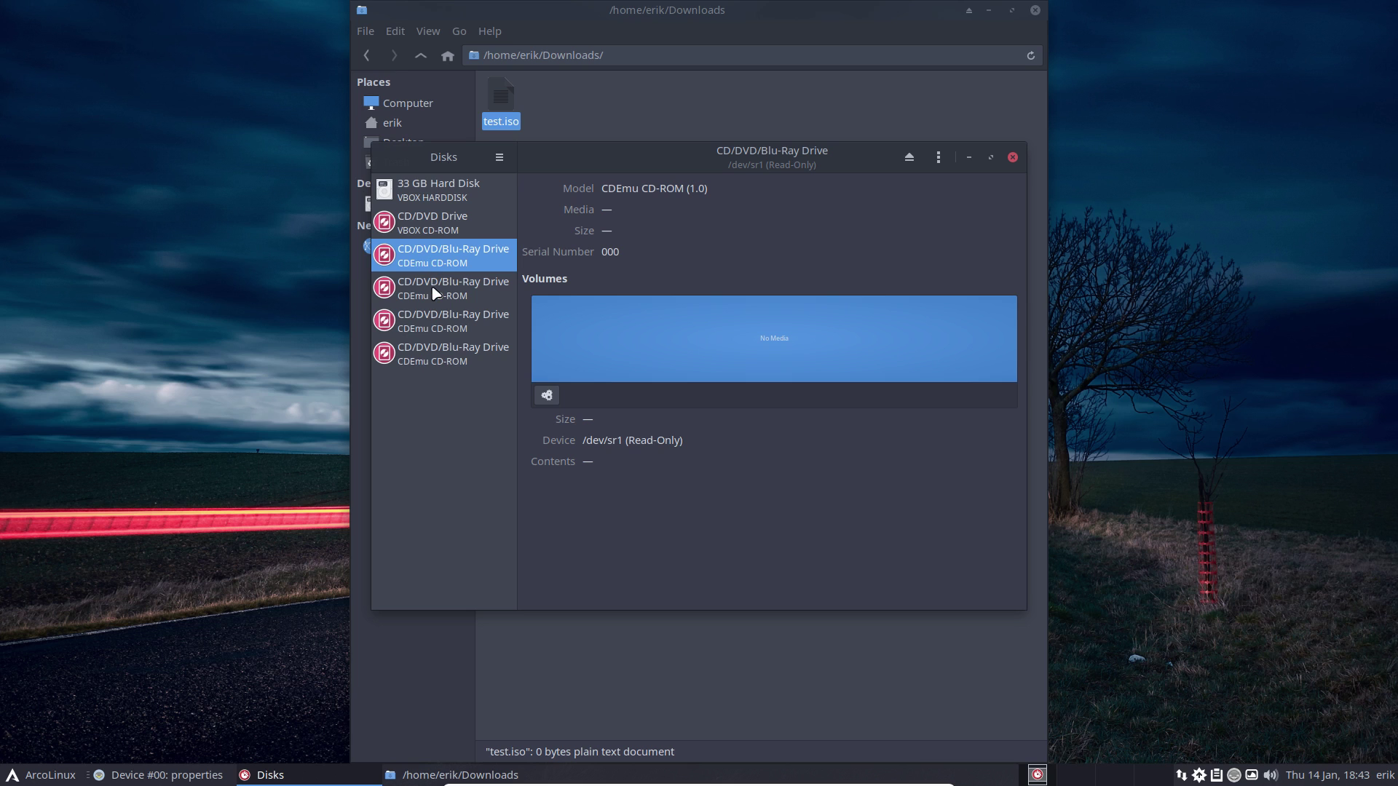
left_click(434, 293)
left_click(440, 325)
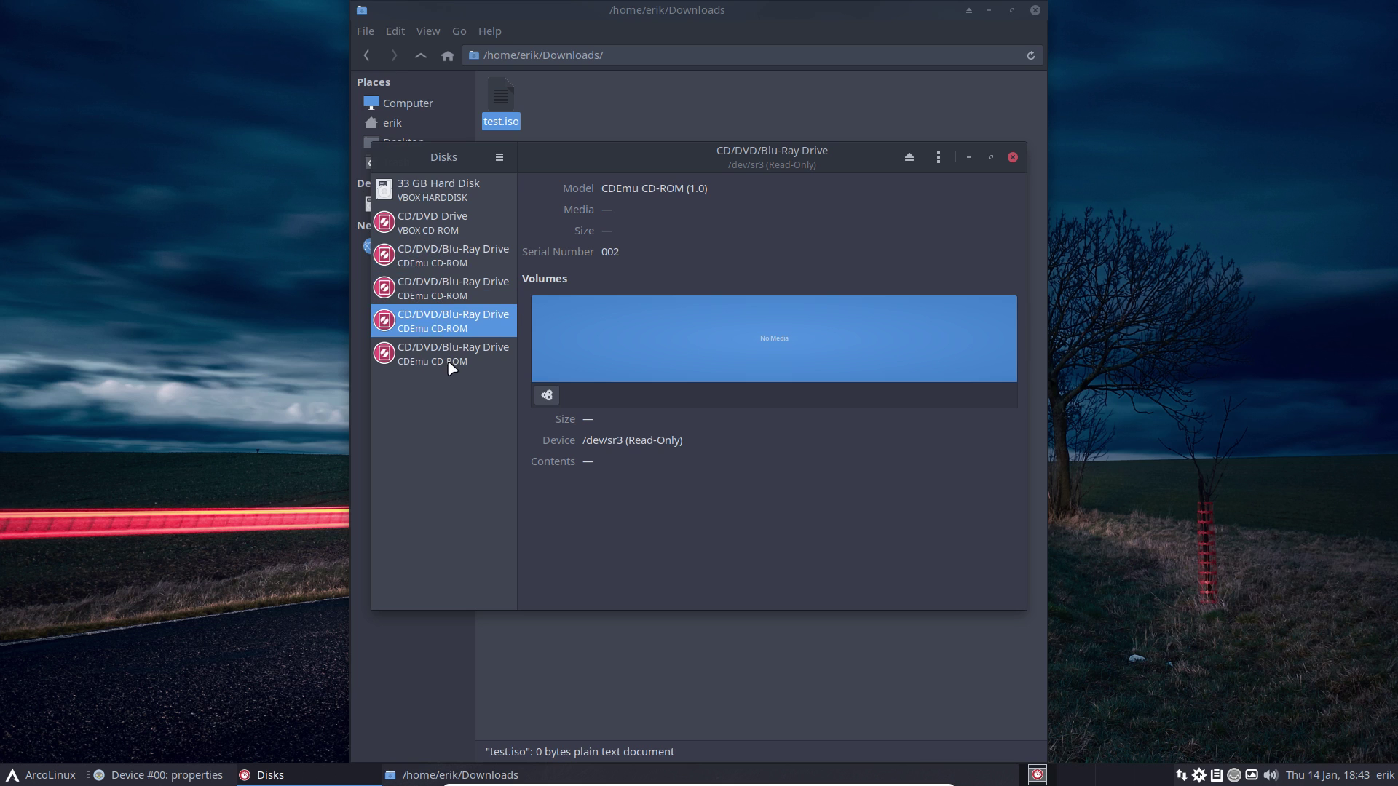
left_click(448, 361)
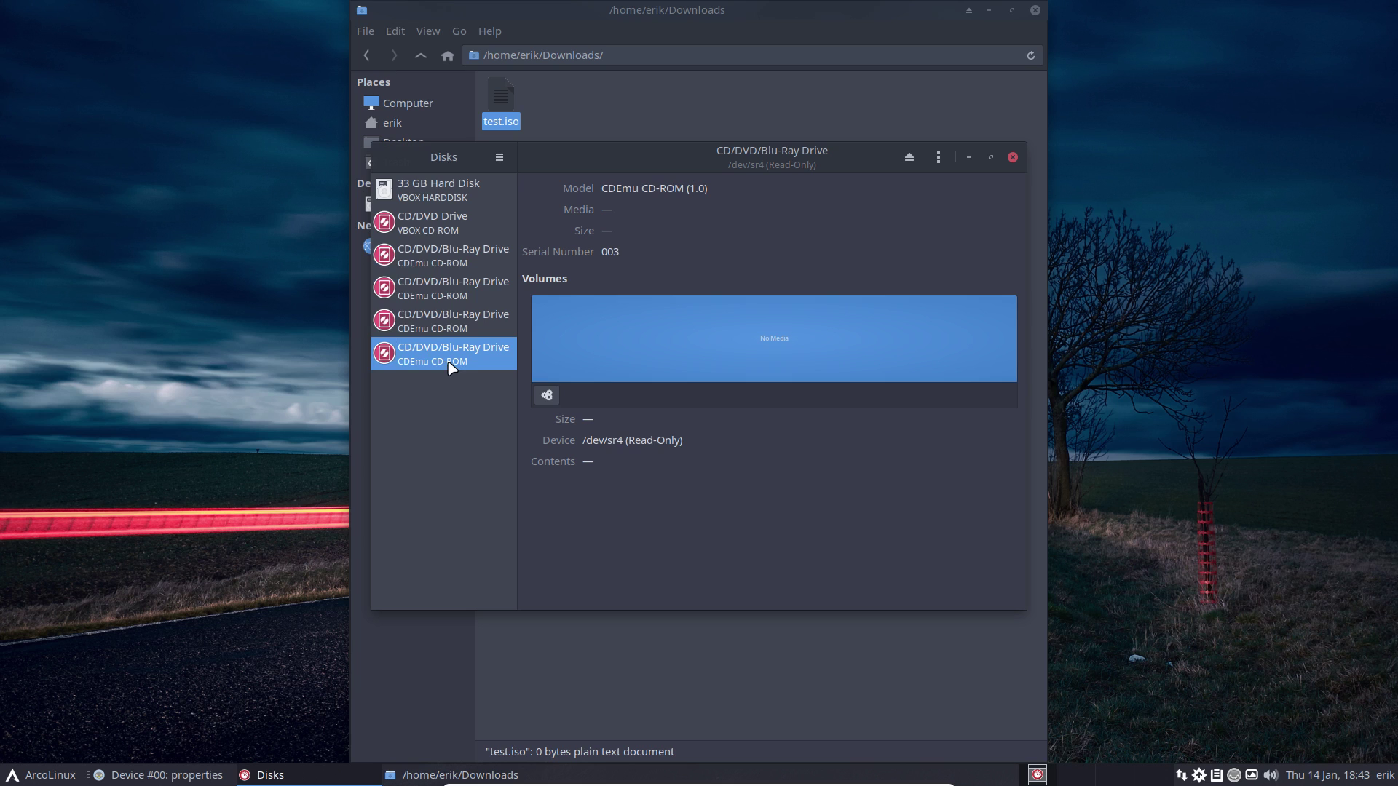
left_click(1013, 158)
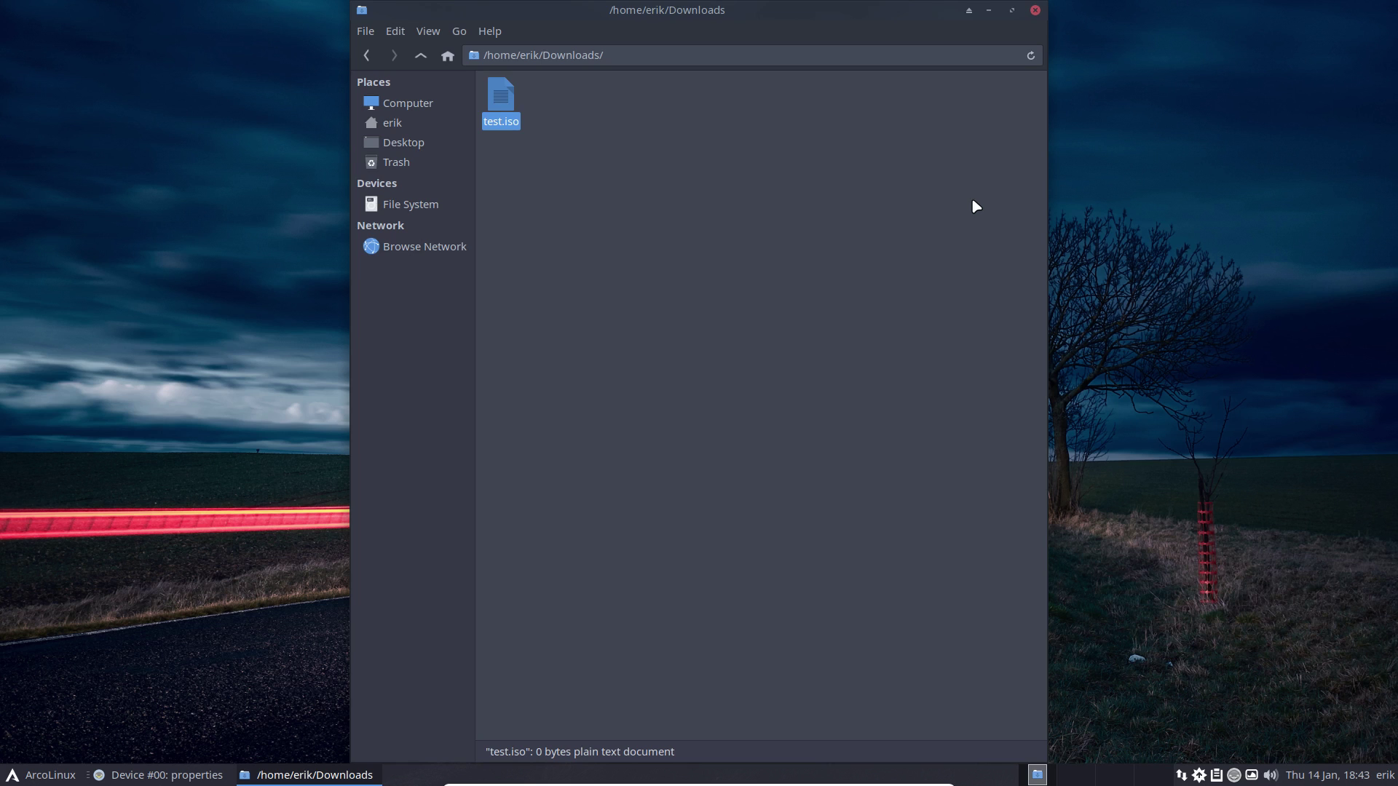